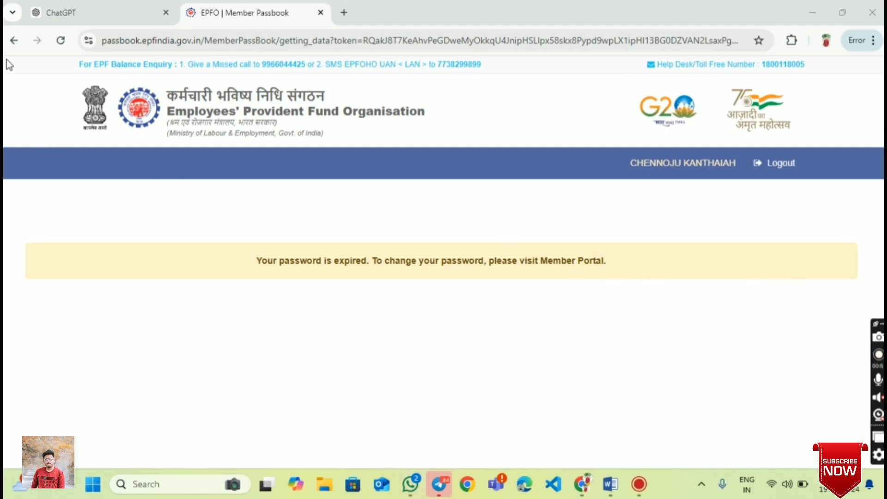
- Go back to the epfo Google results and open the official Employees' Provident Fund Organisation site
click(13, 42)
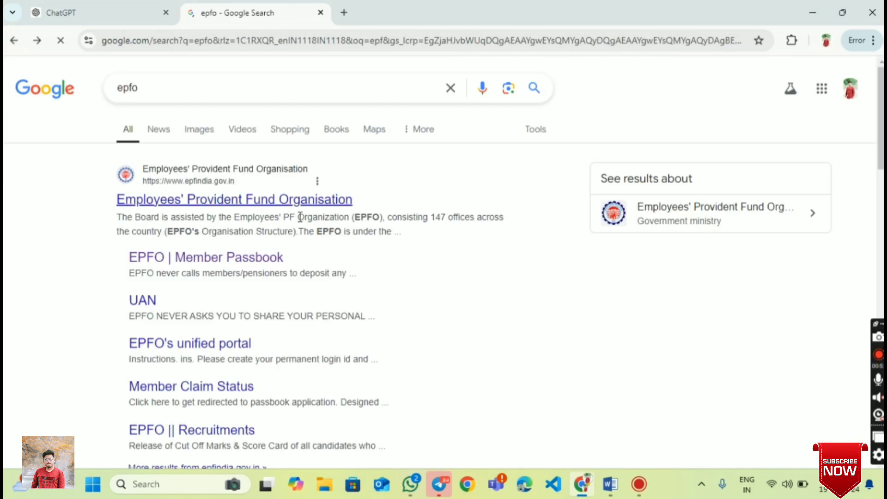
scroll(366, 310, down, 3)
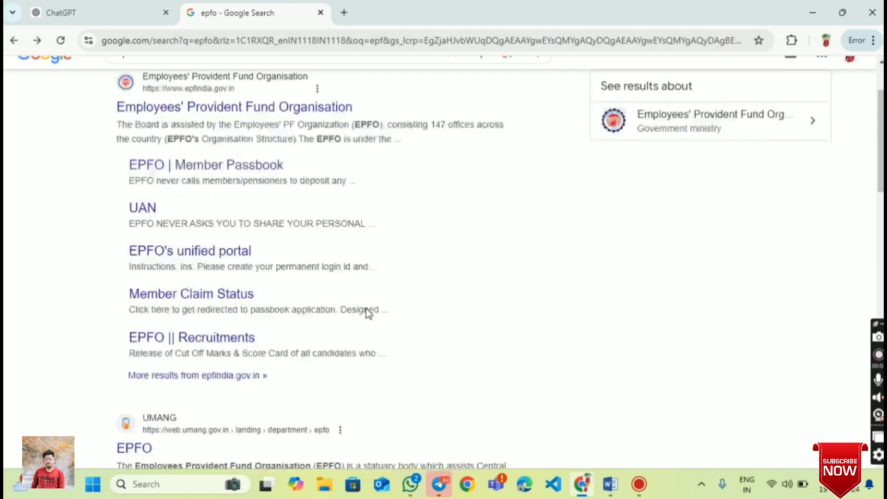
scroll(366, 312, up, 3)
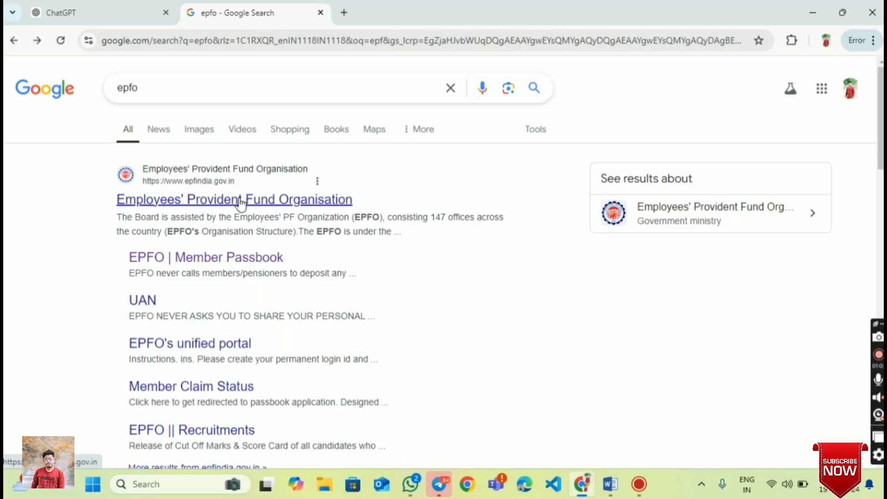
click(250, 197)
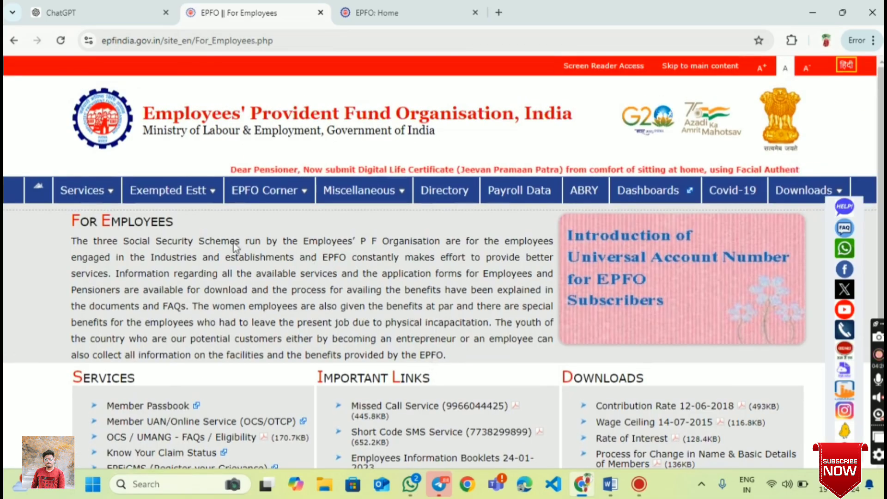
- From Services > For Employees, open 'Member UAN/Online Service (OCS/OTCP)' in a new tab
scroll(353, 287, down, 1)
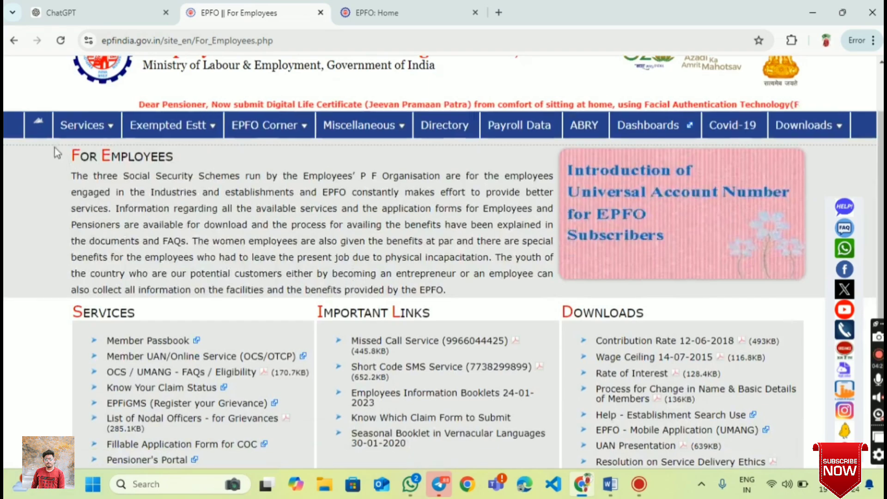
mouse_move(88, 126)
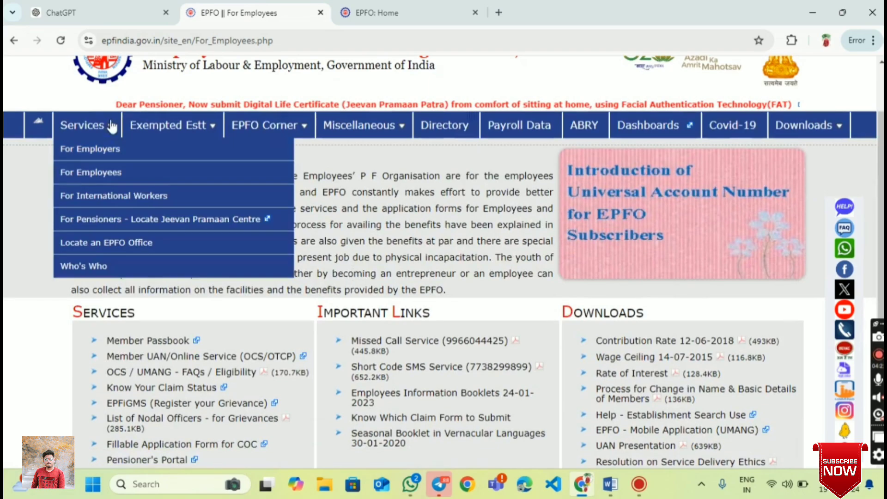
click(112, 176)
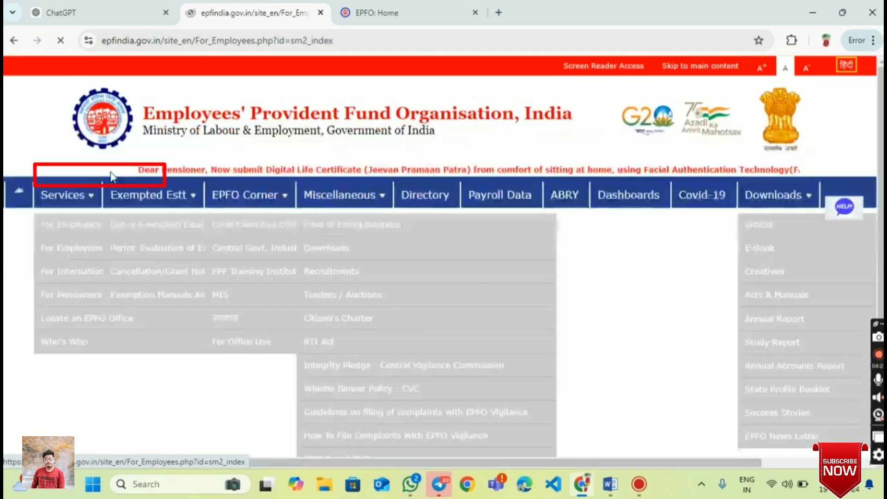
scroll(175, 309, down, 3)
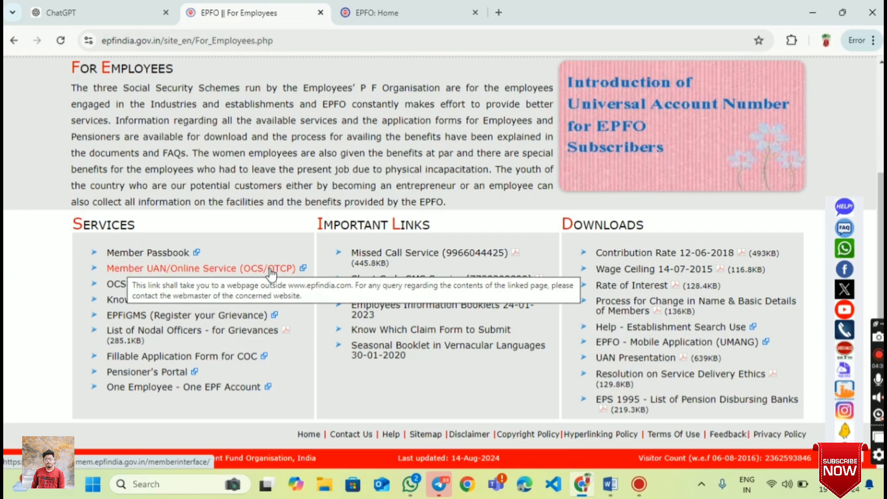
click(227, 271)
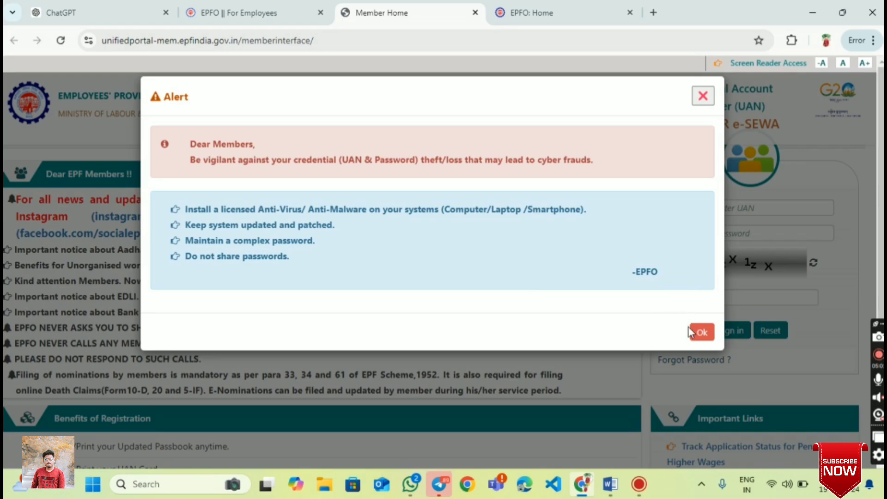
- Dismiss the UAN credentials security alert and go to the 'Forgot Password ?' page
click(691, 331)
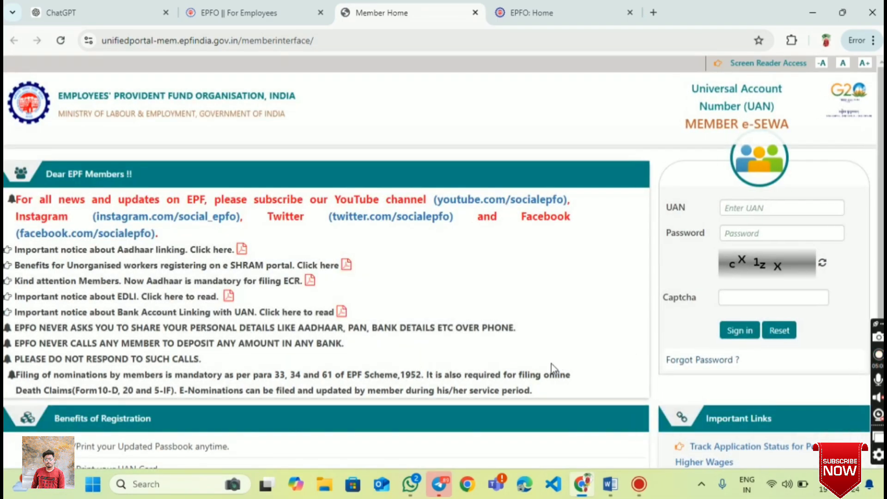
scroll(764, 378, down, 1)
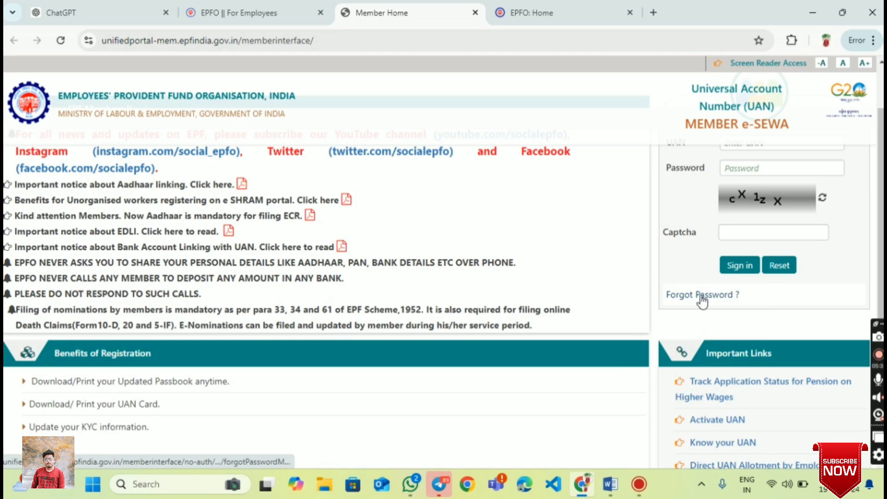
scroll(752, 399, down, 2)
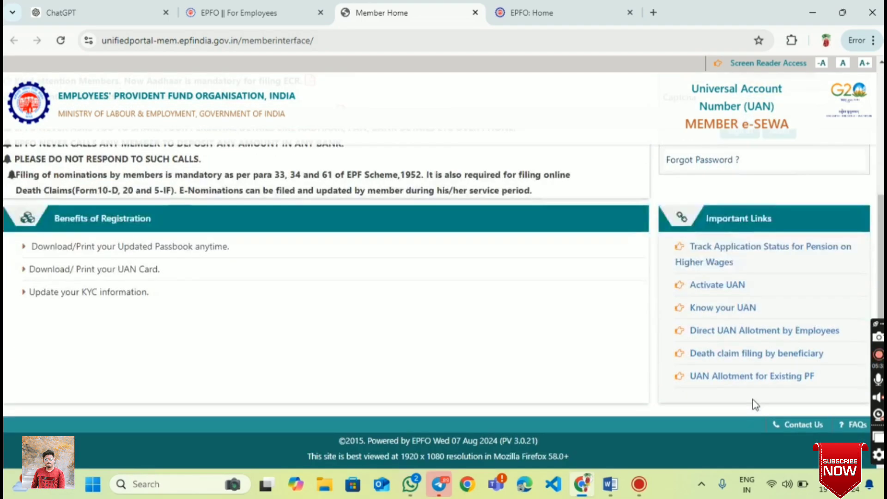
scroll(709, 399, up, 3)
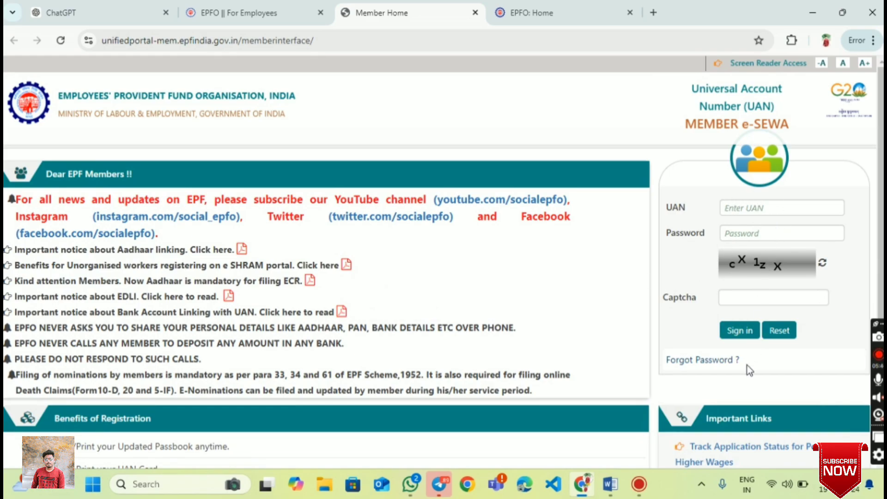
scroll(747, 387, down, 4)
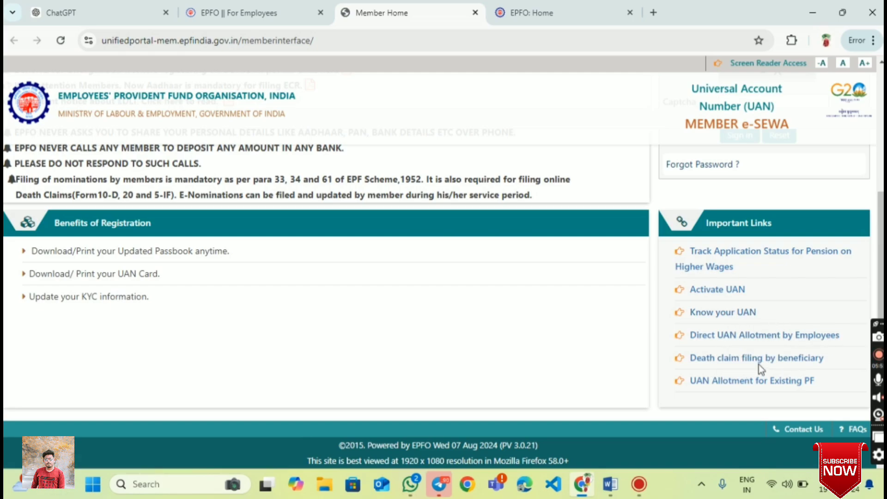
scroll(748, 388, up, 3)
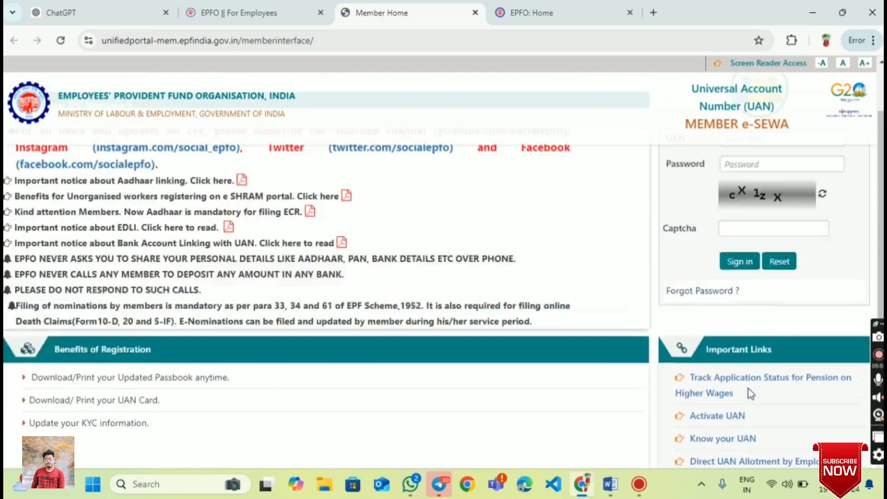
scroll(750, 393, up, 2)
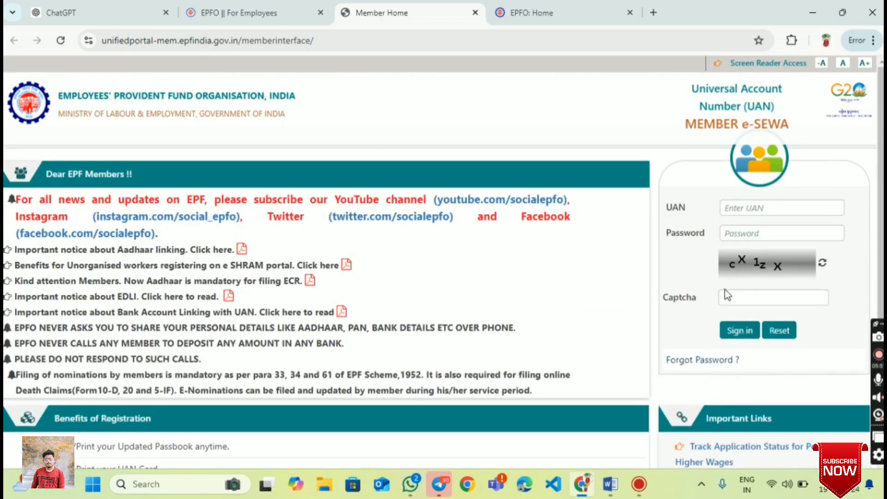
click(711, 361)
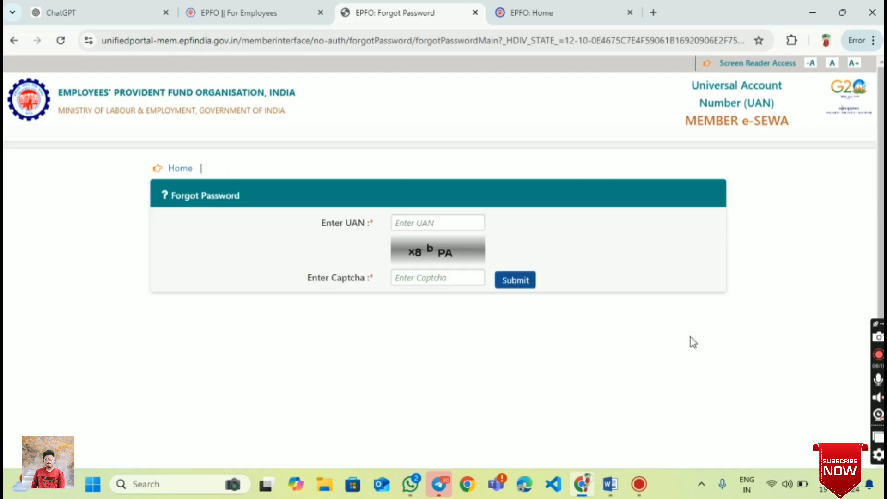
- Enter the member's UAN and the displayed captcha text, then submit them
click(439, 226)
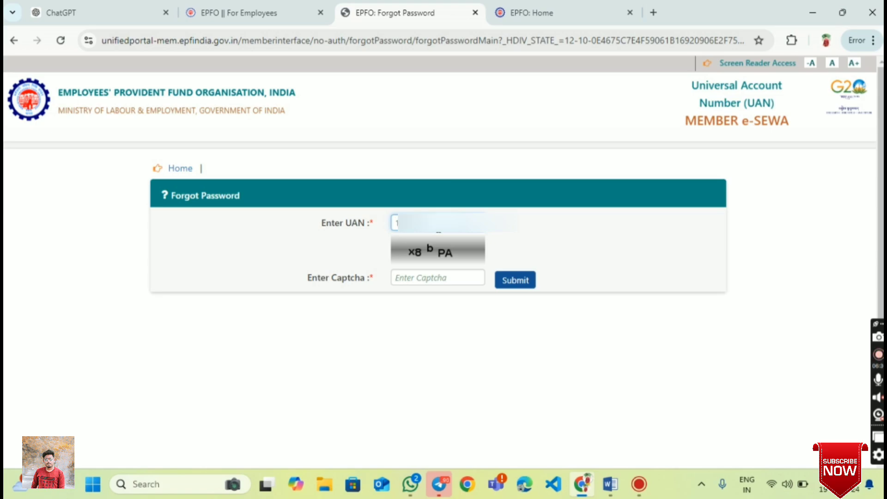
text(1)
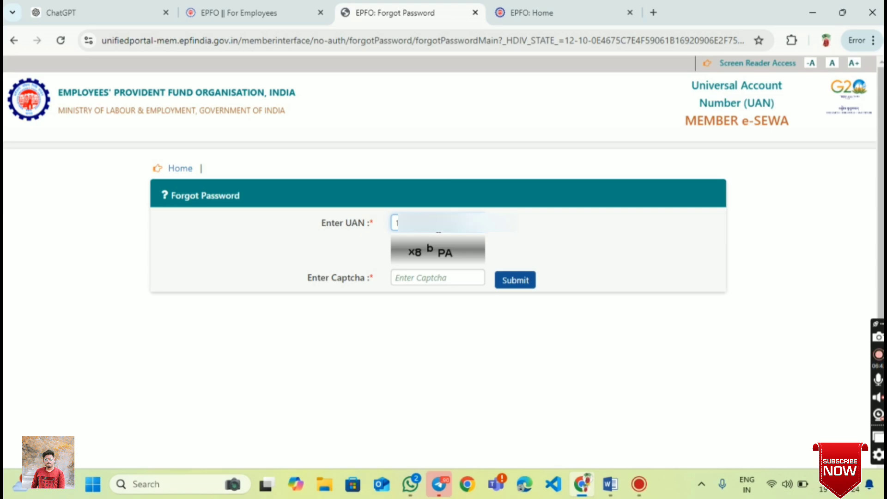
click(415, 279)
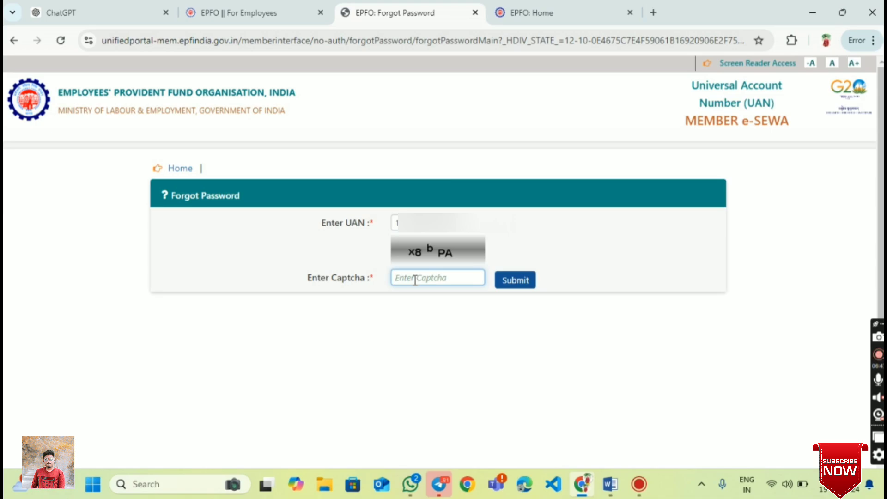
text(x8bPA)
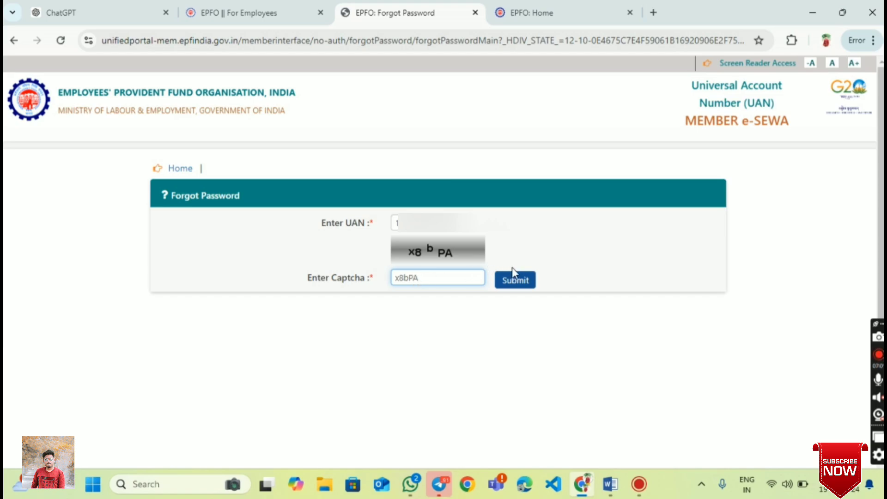
click(512, 283)
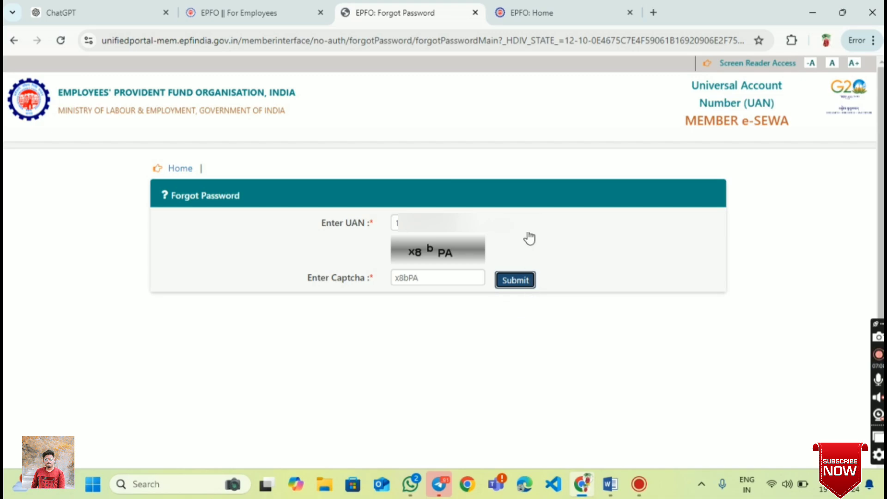
click(527, 285)
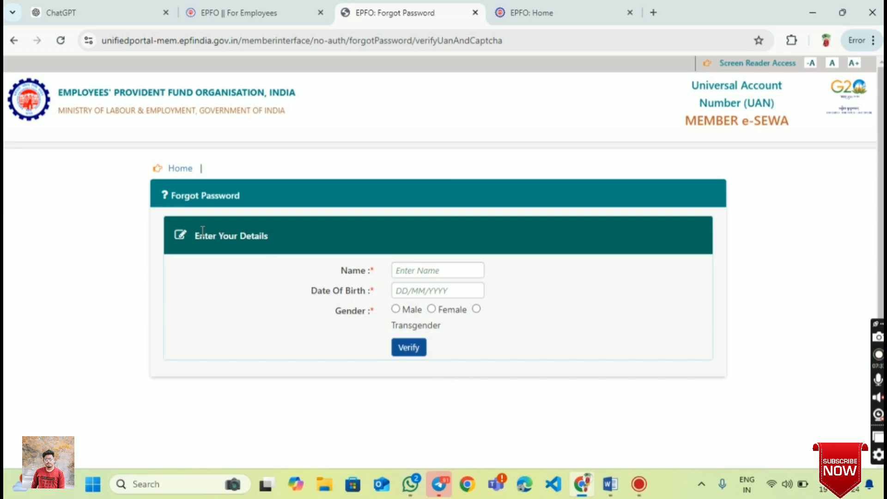
- Enter the member's name, date of birth as dd/mm/yyyy and gender Male, then verify
click(437, 270)
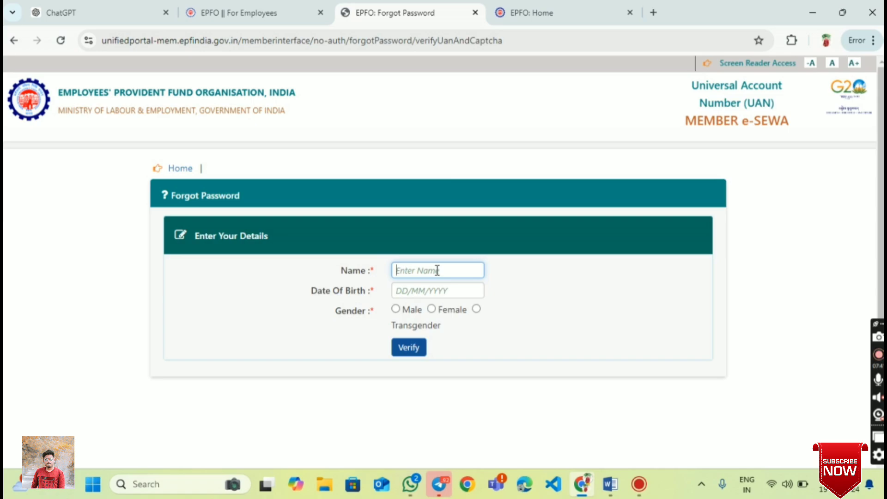
text(cha)
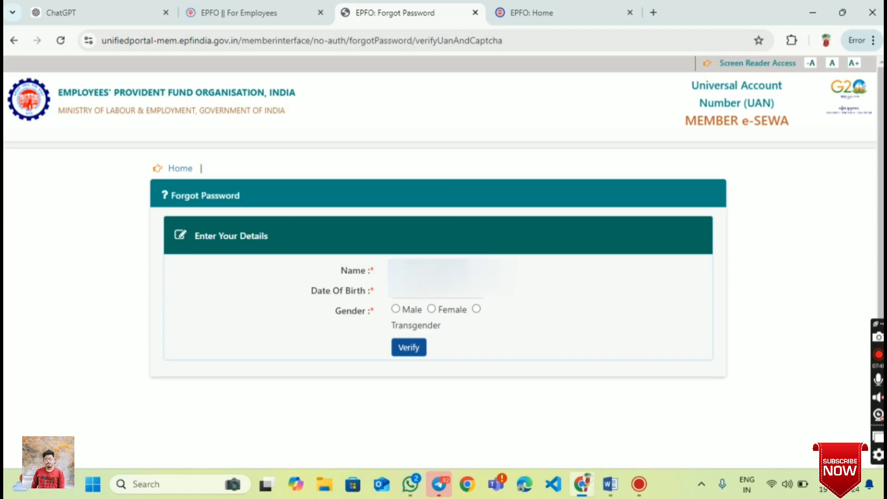
click(441, 292)
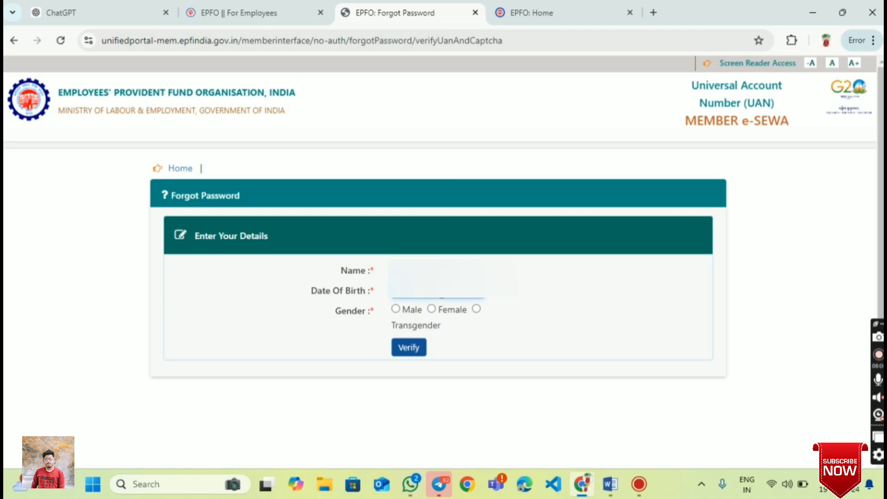
click(396, 310)
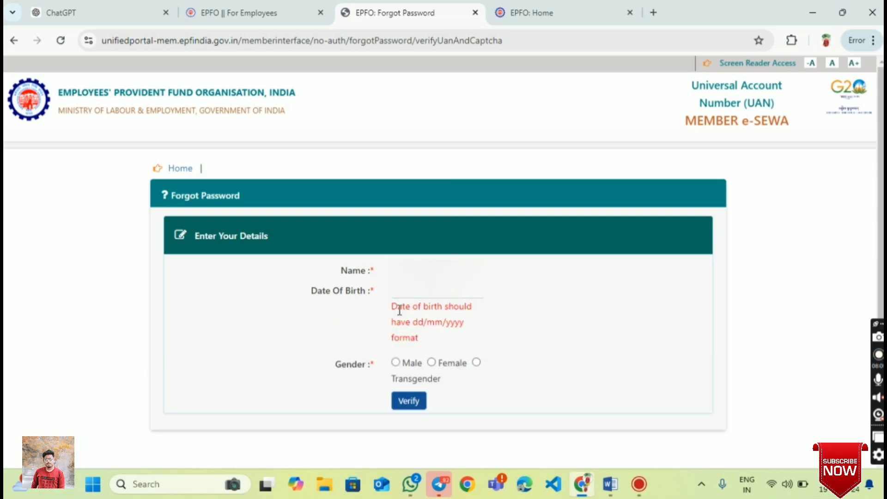
click(395, 363)
click(429, 290)
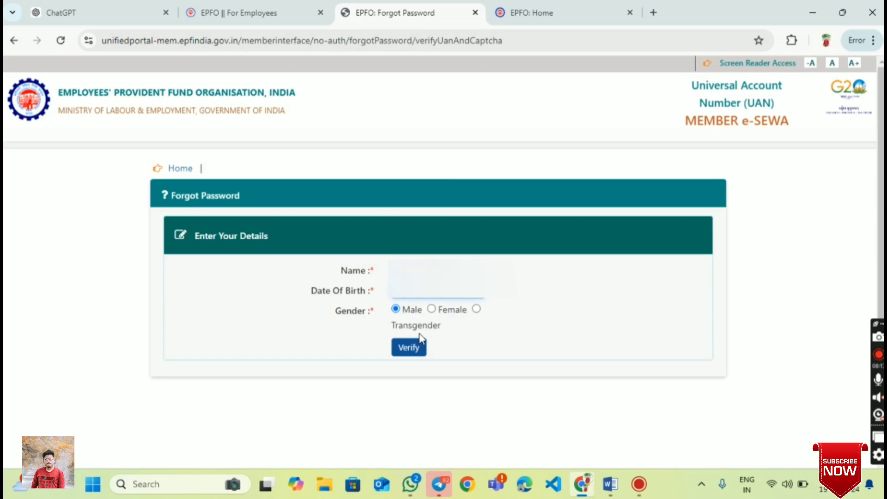
click(415, 353)
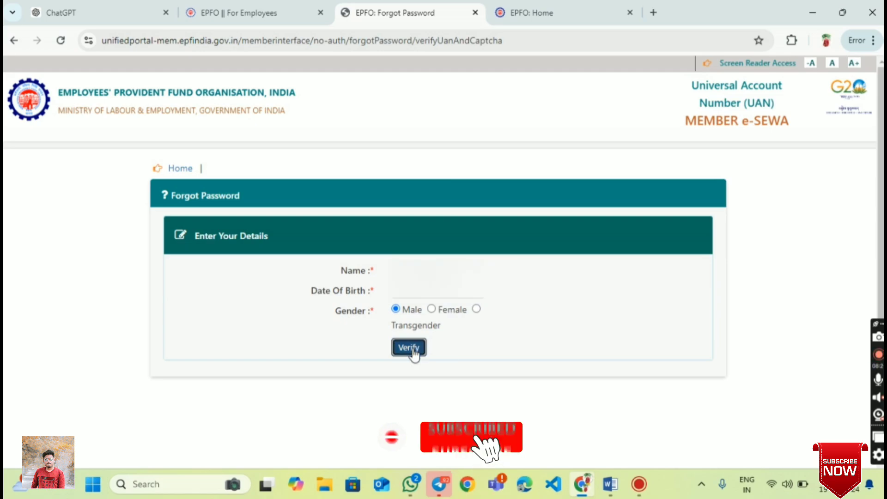
click(414, 353)
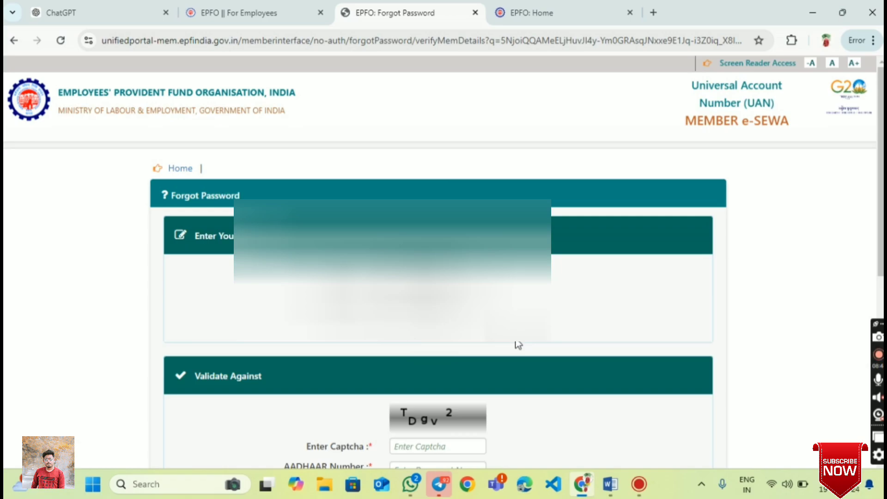
- Fill in the Validate Against captcha text, correcting one mistyped character
scroll(518, 345, down, 3)
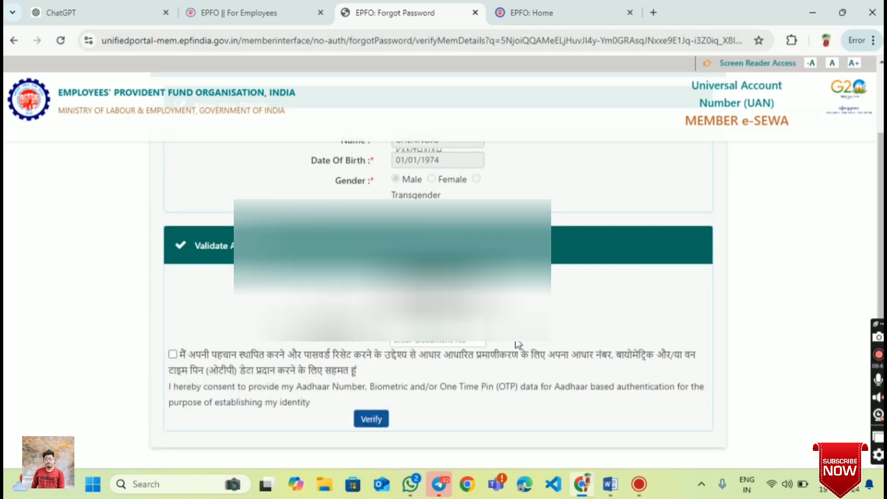
scroll(520, 372, up, 3)
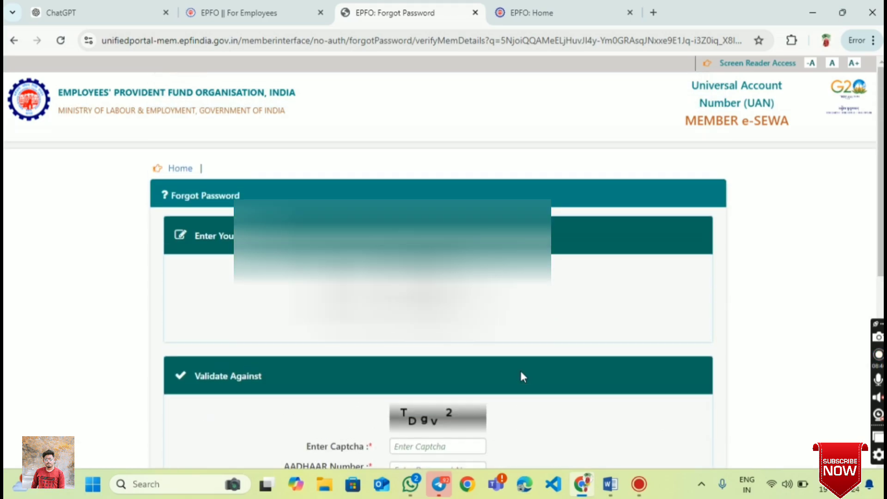
scroll(520, 372, down, 3)
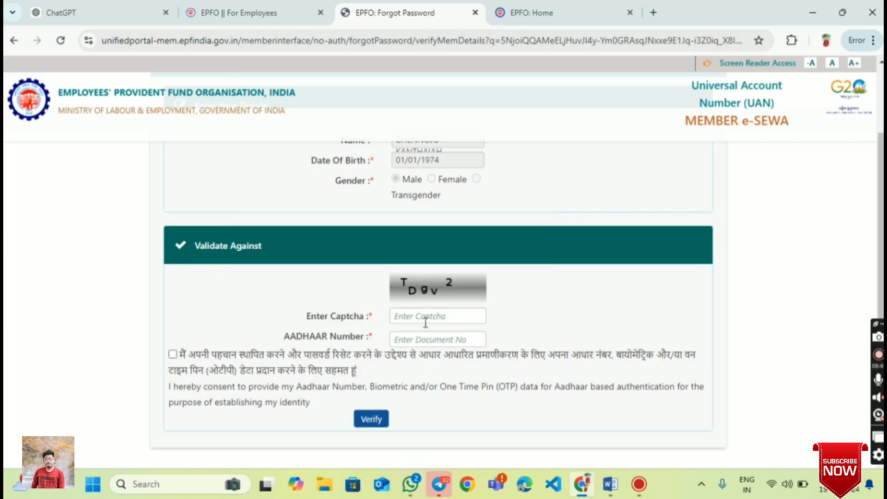
click(425, 316)
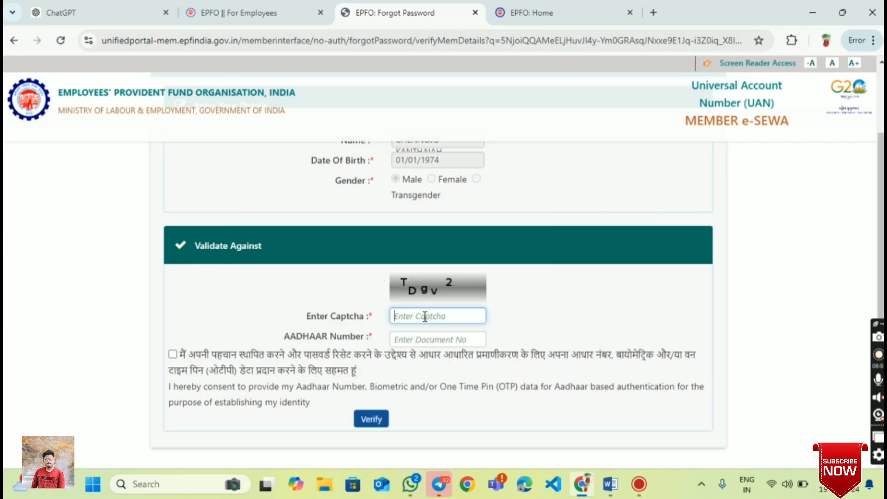
text(TD)
scroll(425, 316, down, 1)
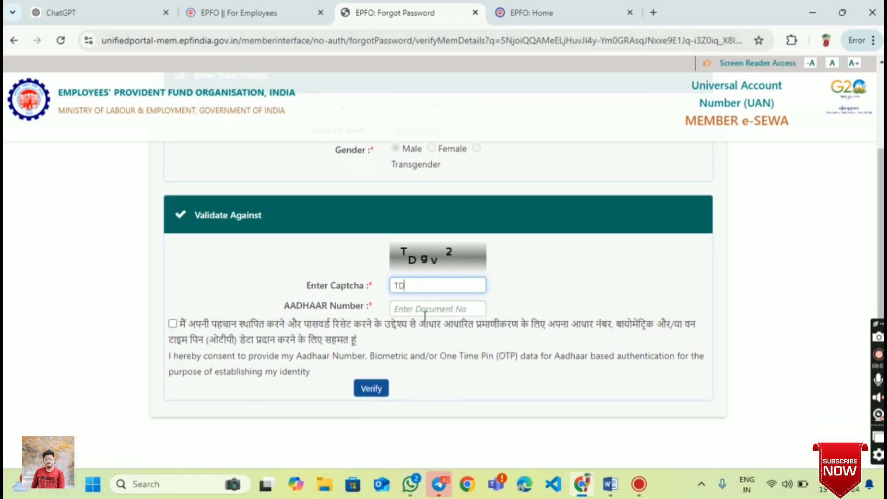
text(G)
key(BackSpace)
text(gv2)
- Enter the member's Aadhaar number, tick the consent box and verify
click(425, 310)
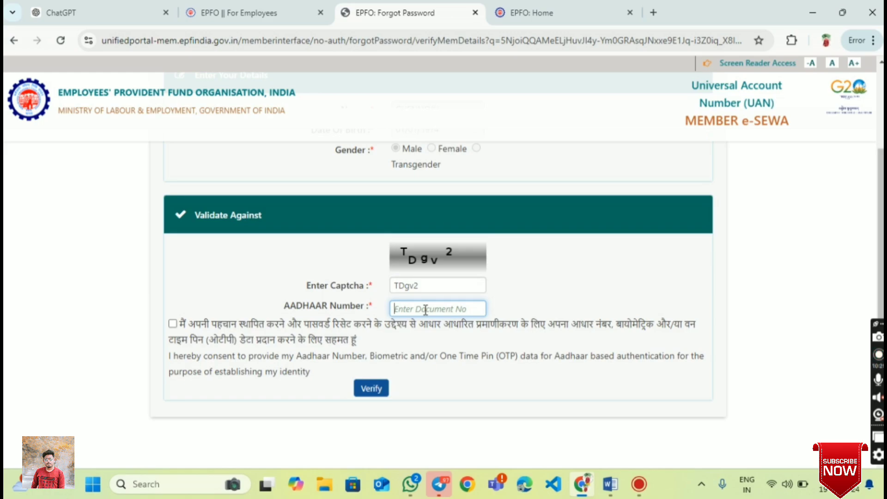
text(••••)
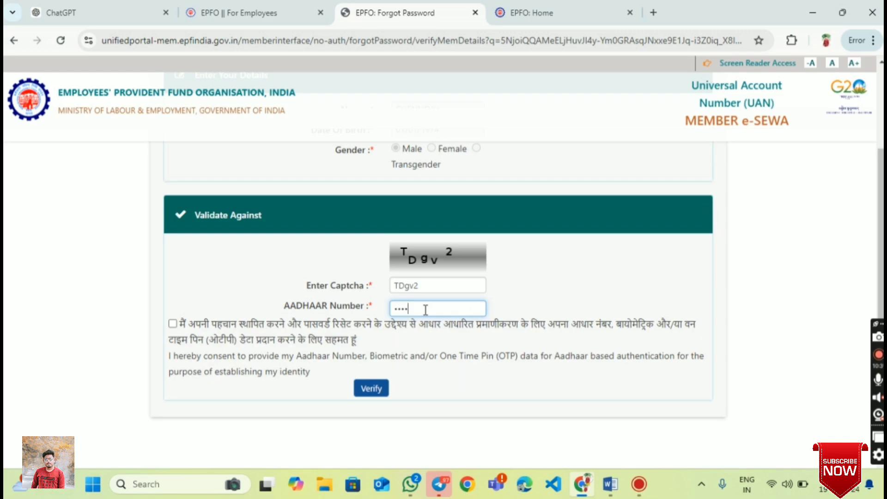
text(••••••••)
click(172, 323)
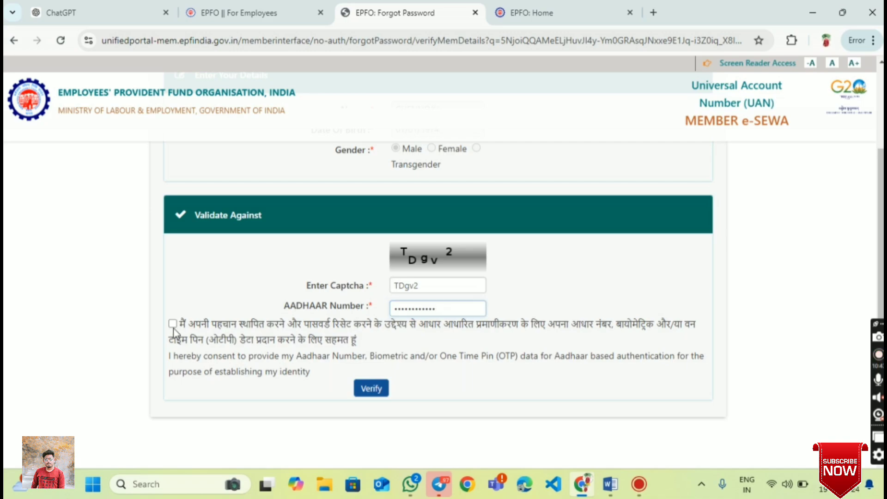
click(368, 392)
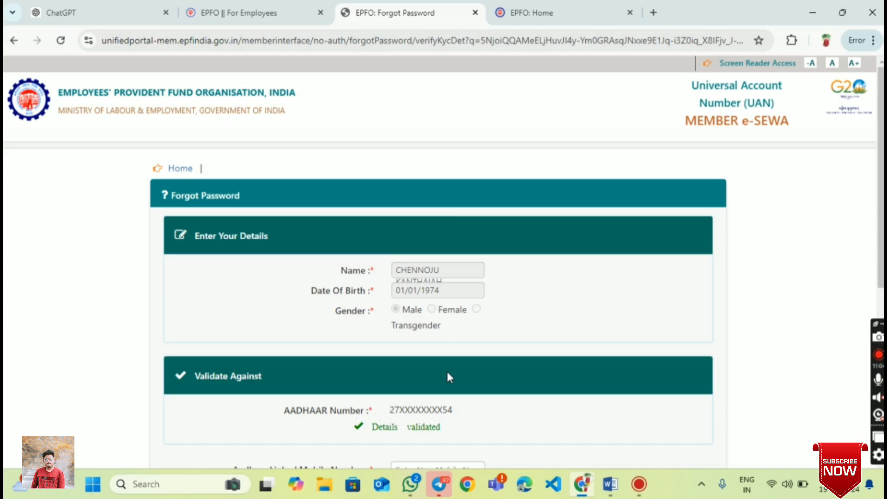
scroll(447, 376, down, 4)
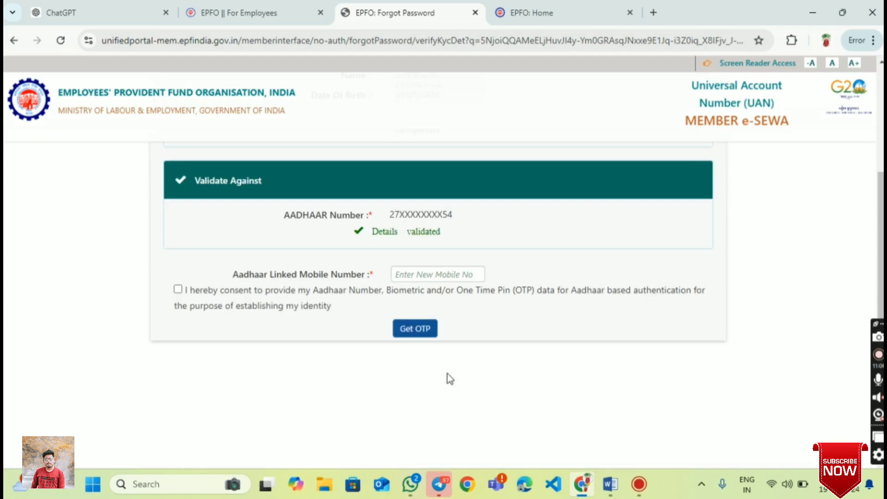
- Enter the Aadhaar-linked mobile number, give consent, and request the OTP
click(426, 273)
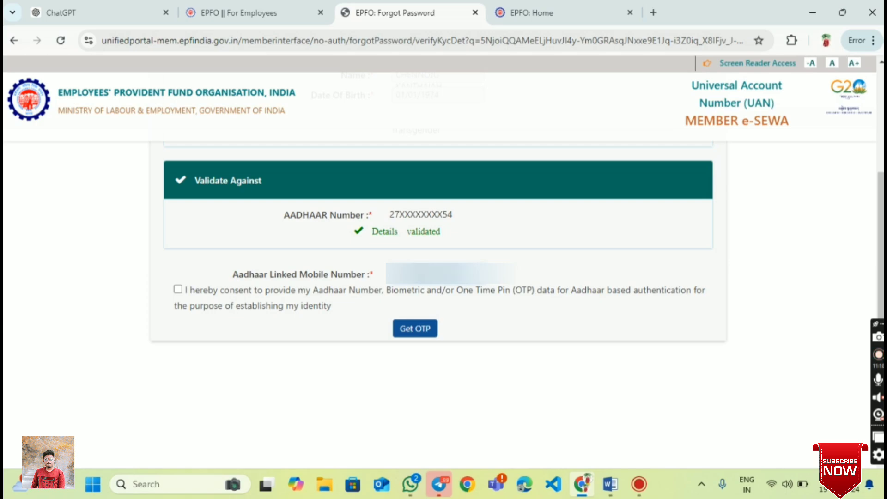
click(178, 289)
click(415, 333)
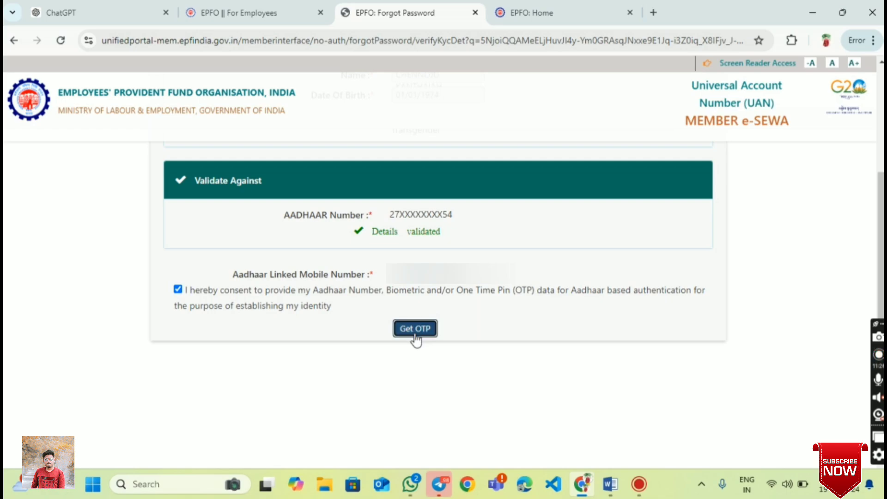
click(416, 337)
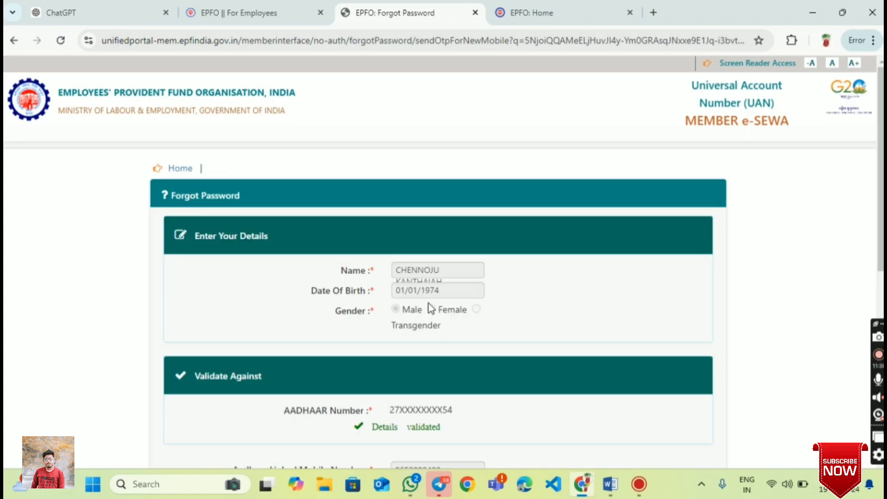
- Enter the received OTP and the new captcha text, then verify them
scroll(429, 305, down, 5)
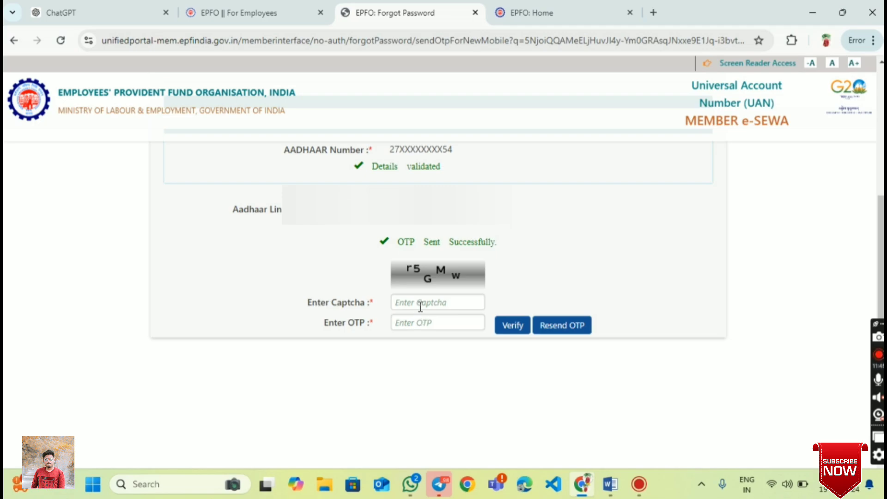
click(420, 321)
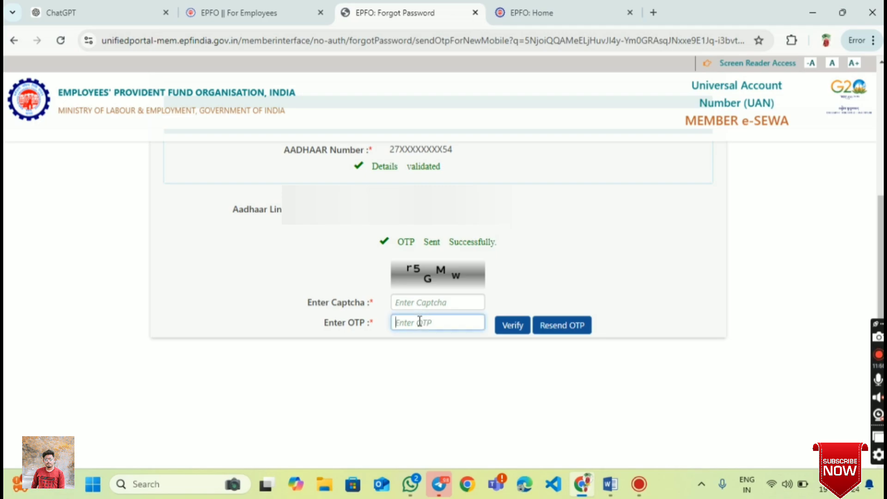
text(•••)
text(••)
scroll(448, 342, up, 4)
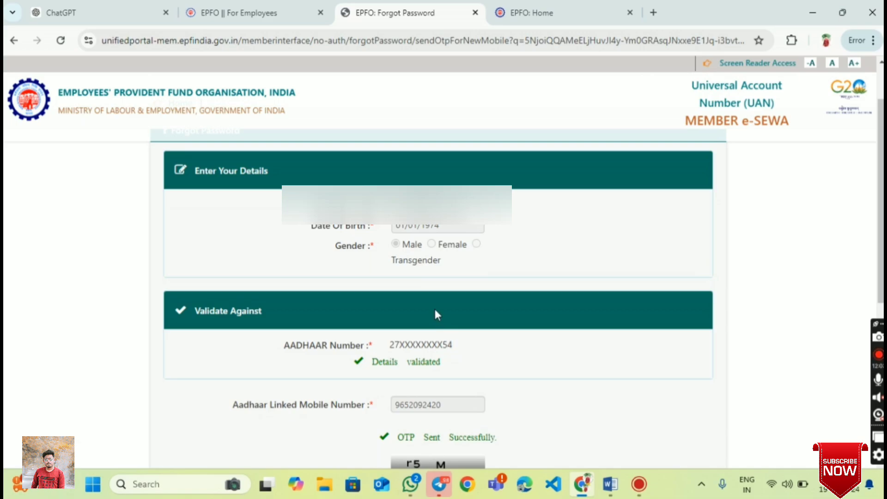
scroll(434, 307, down, 3)
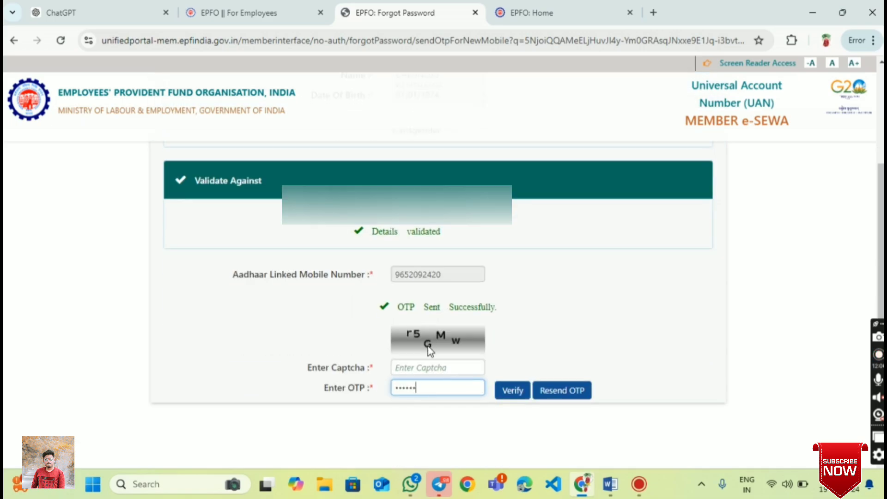
click(433, 365)
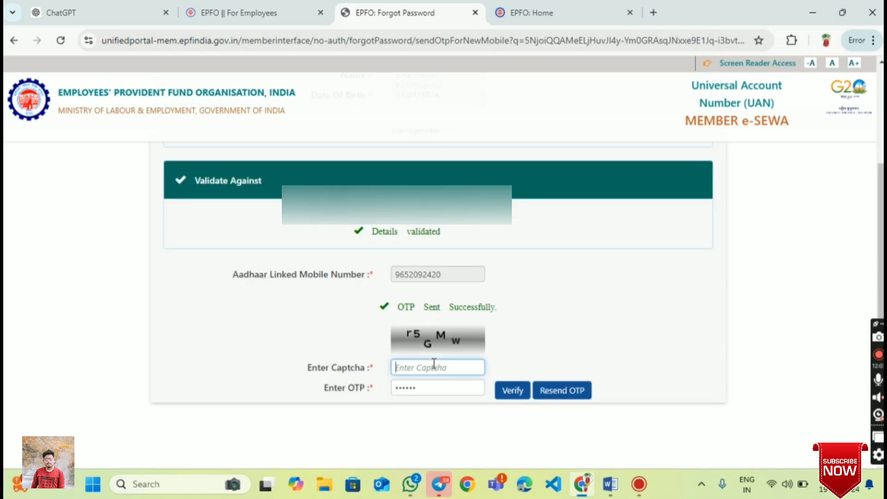
text(r)
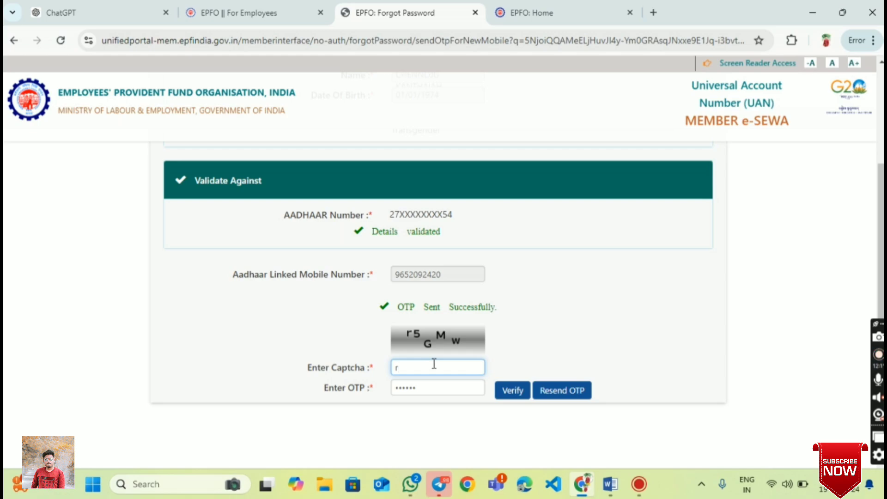
text(5GMw)
click(512, 391)
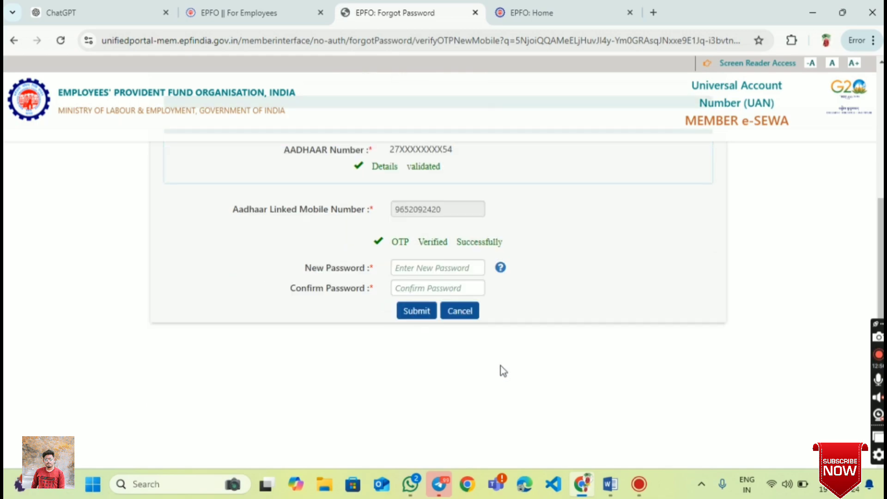
- Type the new password in both New Password and Confirm Password and submit it
scroll(503, 370, up, 2)
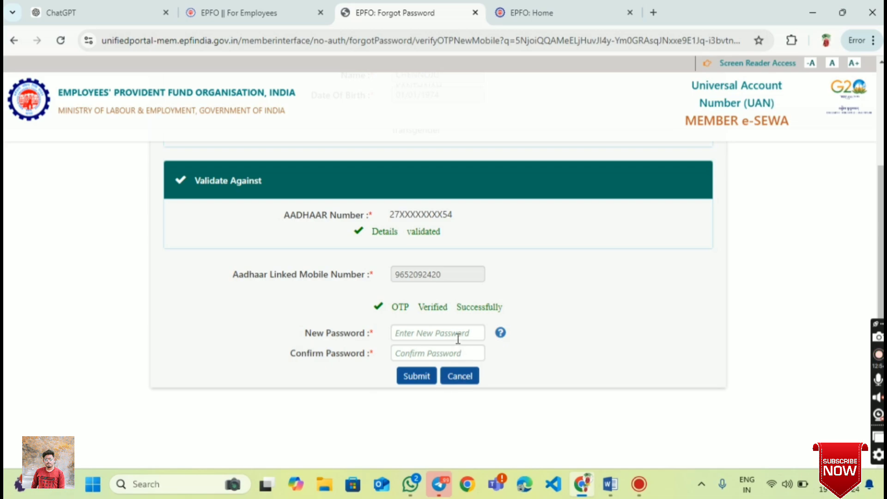
scroll(455, 335, down, 2)
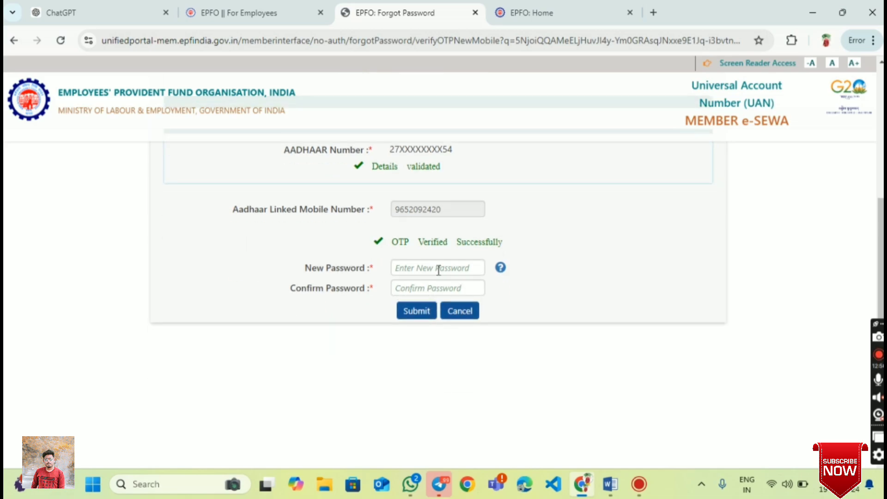
click(439, 270)
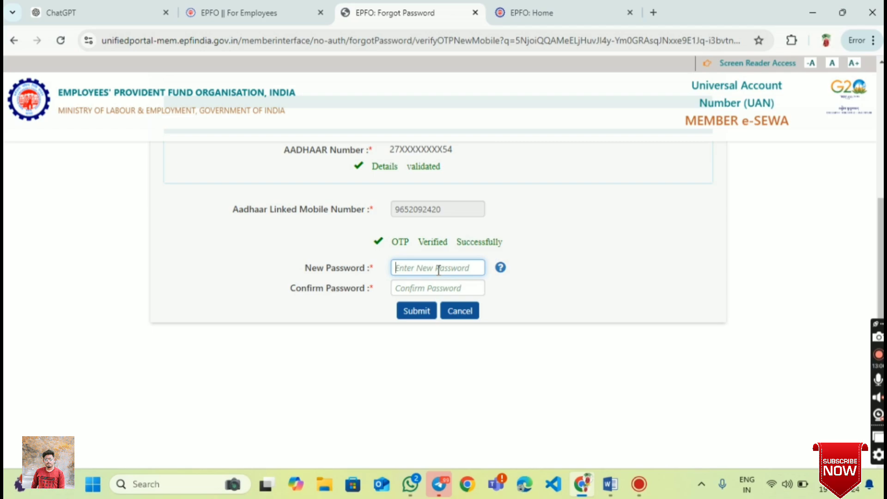
text(••)
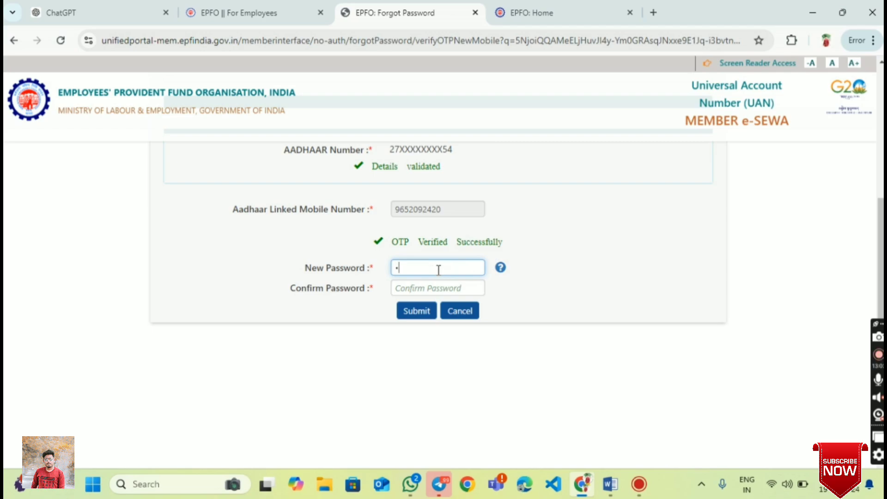
text(•••••••)
click(437, 287)
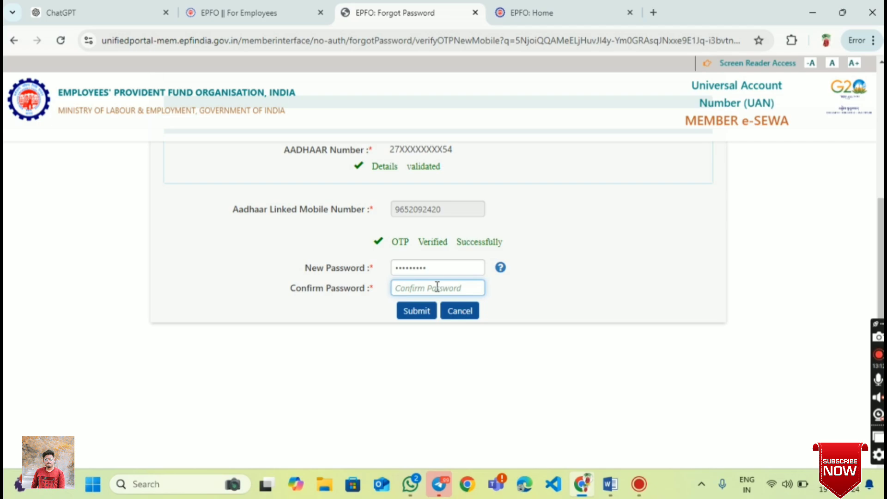
text(•••••••)
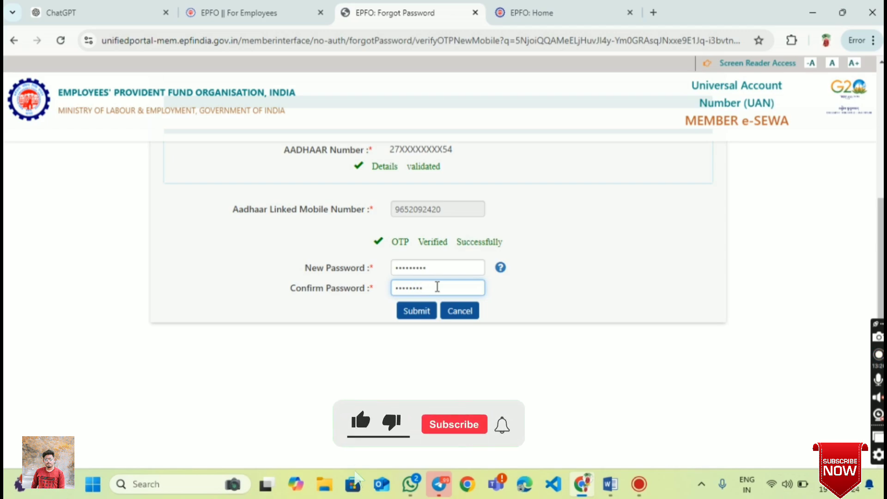
text(••)
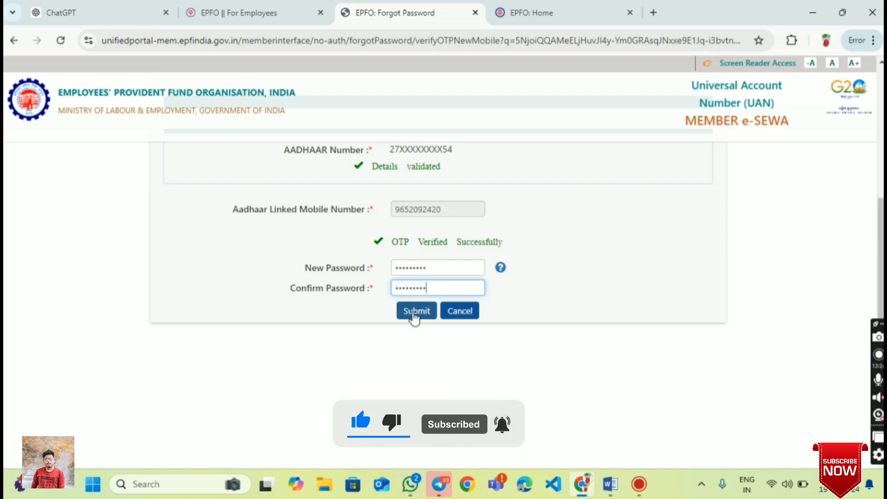
click(414, 311)
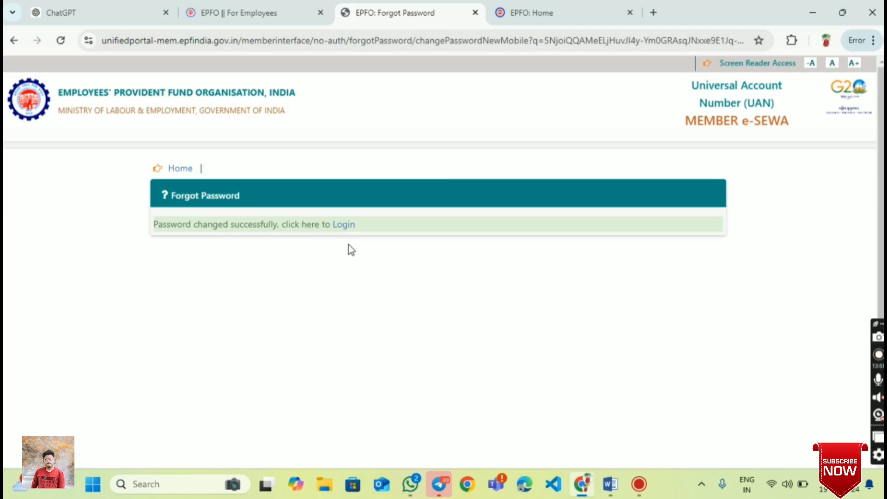
- Follow the Login link, dismiss the security alert, and place the cursor in the UAN field
click(342, 229)
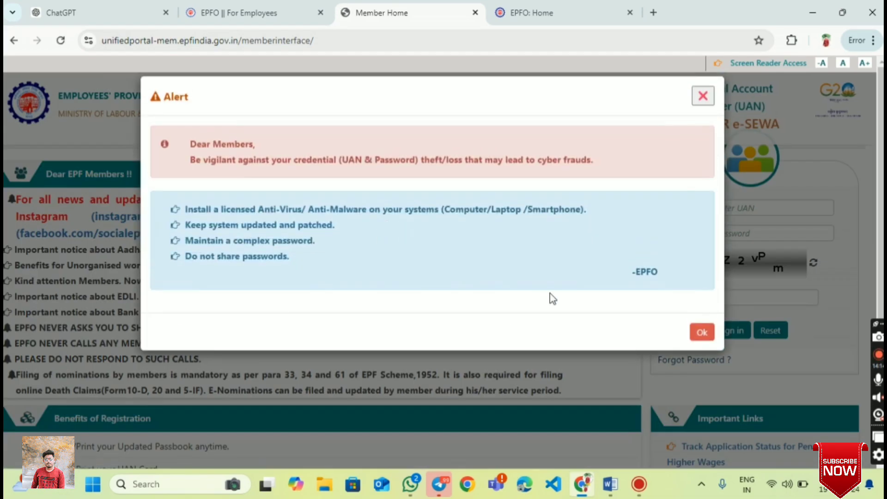
click(702, 332)
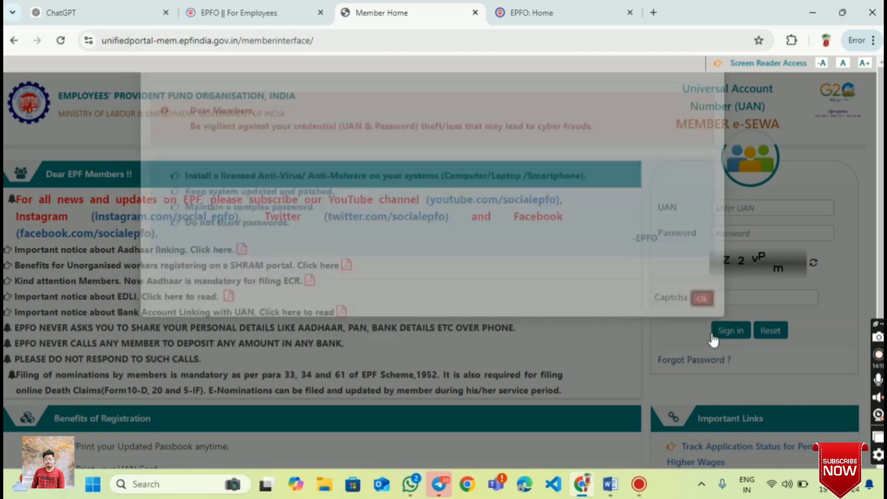
click(764, 211)
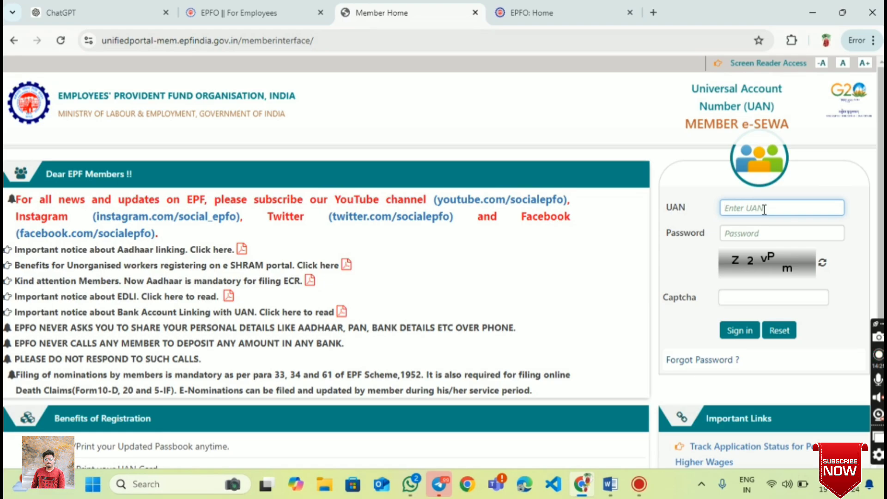
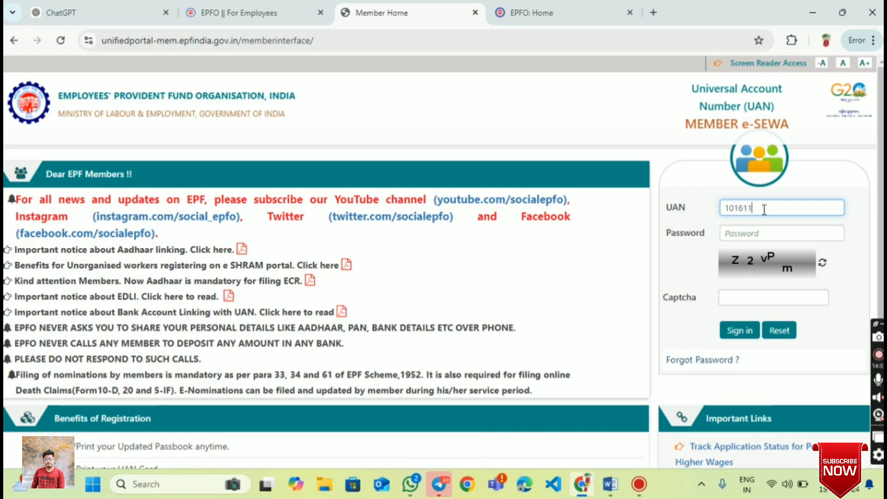
- Sign in with the member's UAN, the new password and the displayed captcha
click(757, 233)
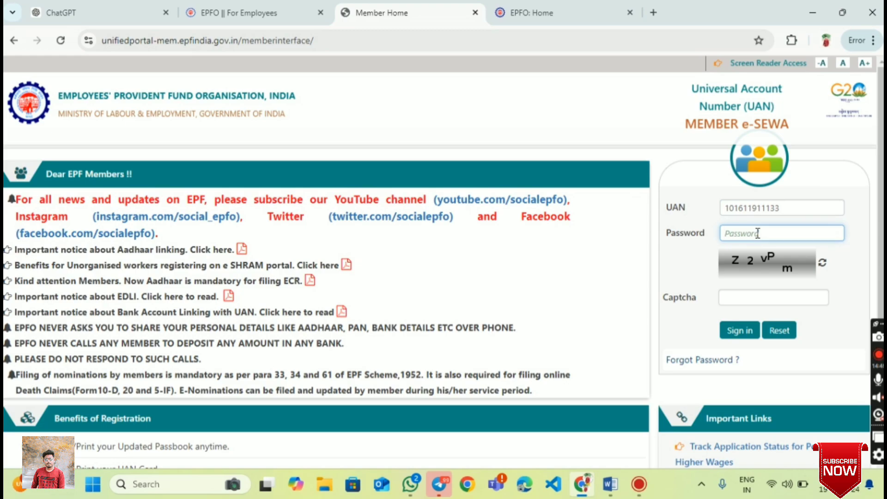
click(750, 296)
text(Z)
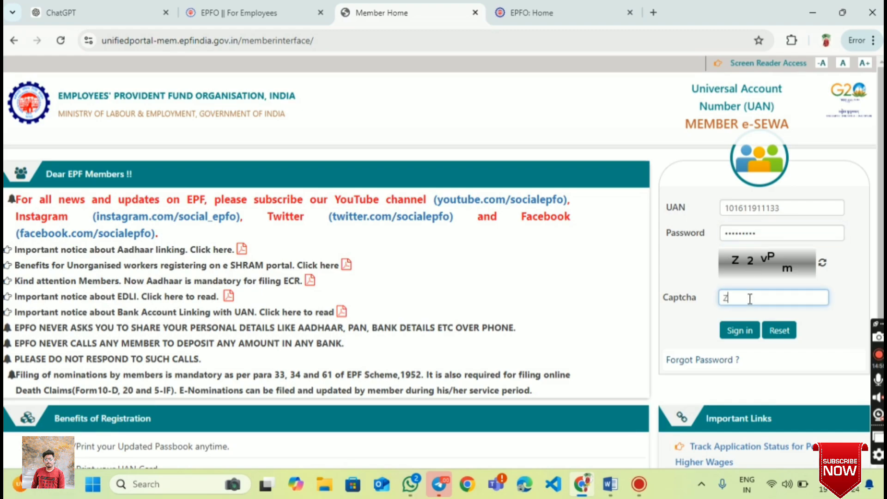
text(2vPm)
click(754, 331)
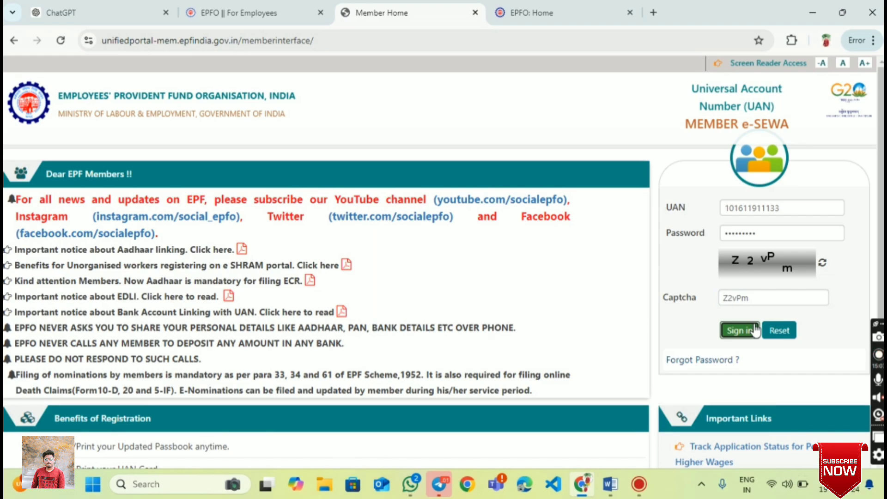
click(754, 329)
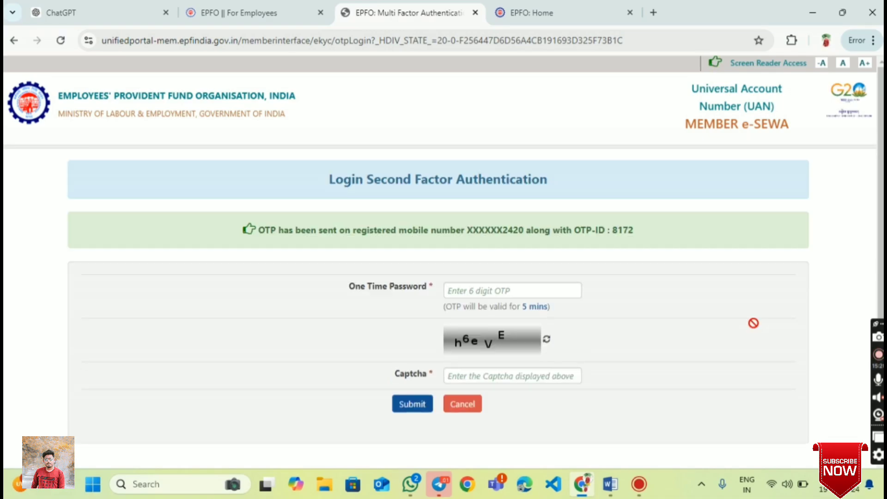
- Submit the six-digit OTP from the registered mobile with the captcha to reach Member Home
scroll(694, 346, down, 2)
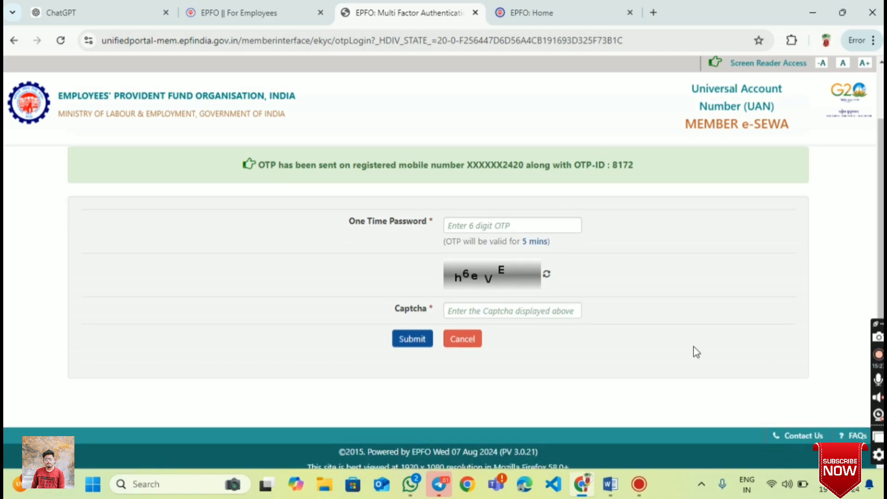
scroll(693, 347, up, 2)
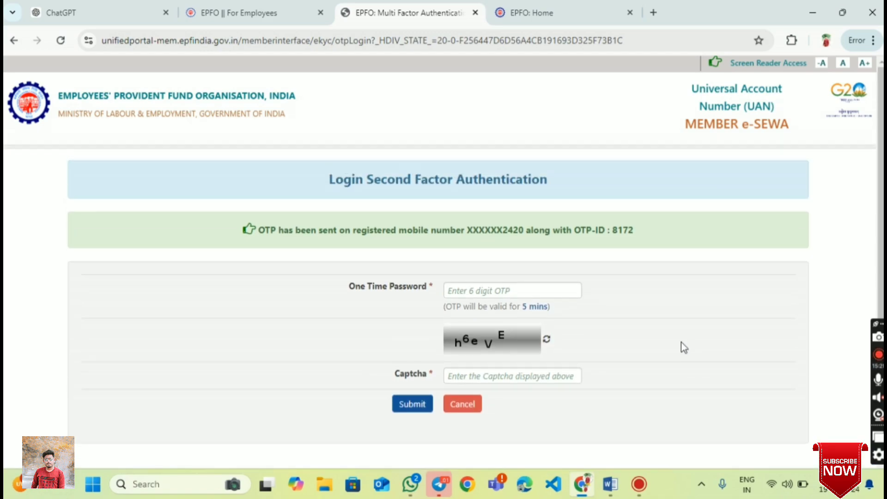
click(563, 289)
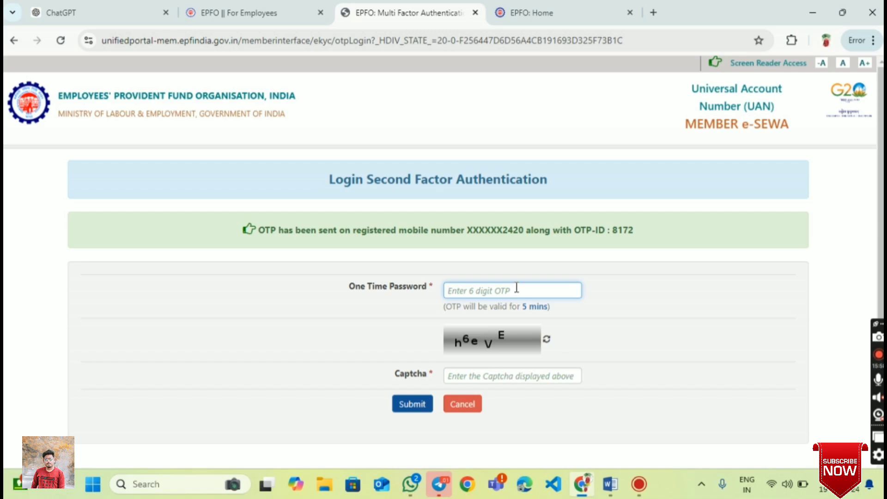
text(••)
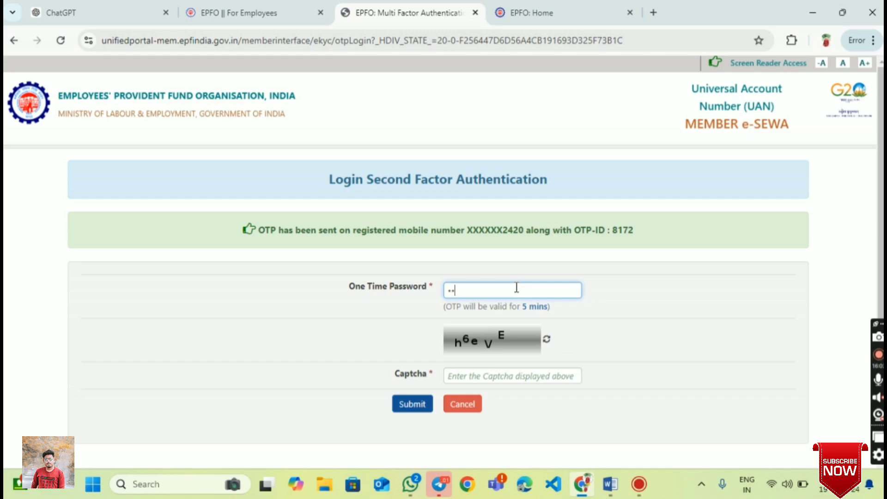
text(••••)
click(517, 378)
text(h6)
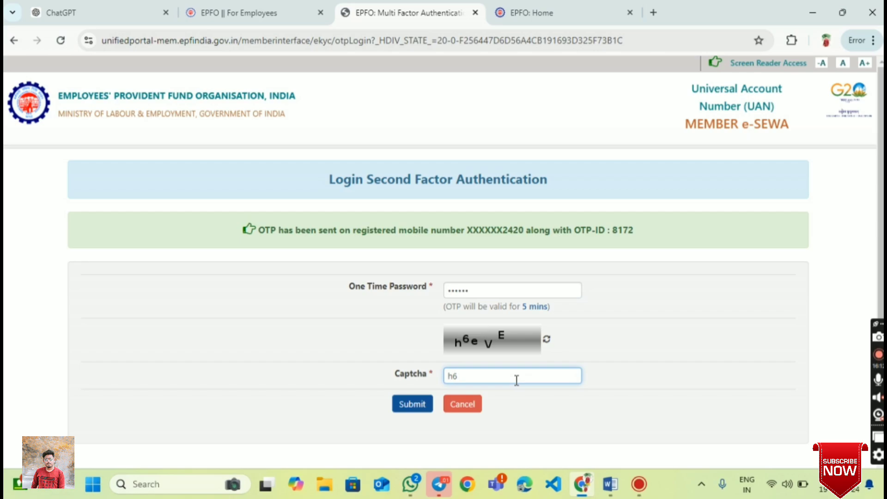
text(eVE)
click(405, 405)
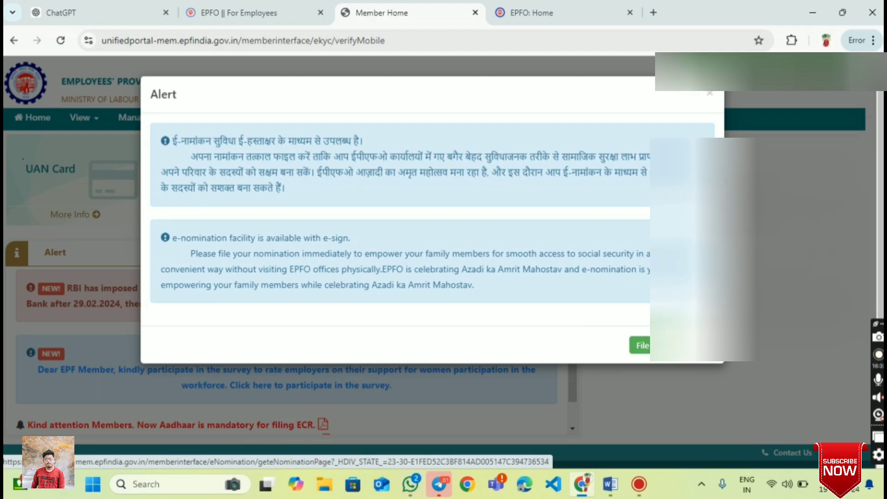
- Dismiss the e-nomination alert on the Member Home page
click(711, 95)
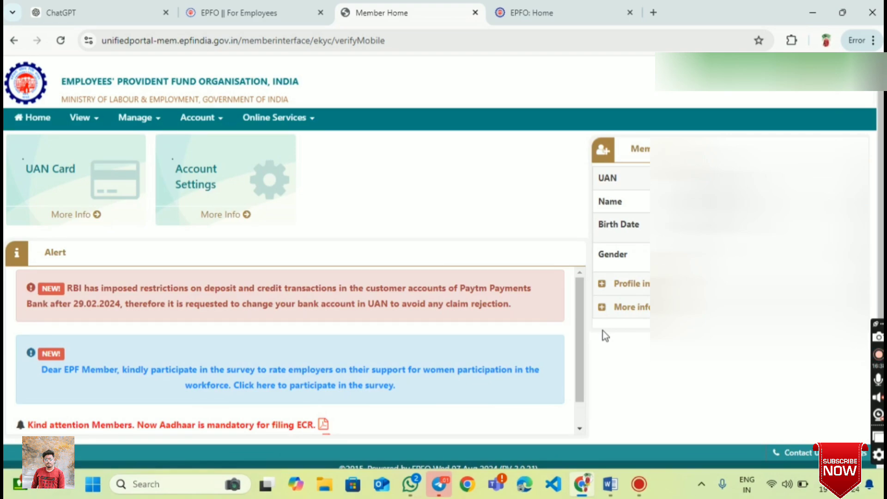
scroll(602, 330, down, 1)
scroll(603, 331, up, 1)
- Open View > Passbook in a new tab, then browse the Manage, Account and Online Services menus
click(89, 122)
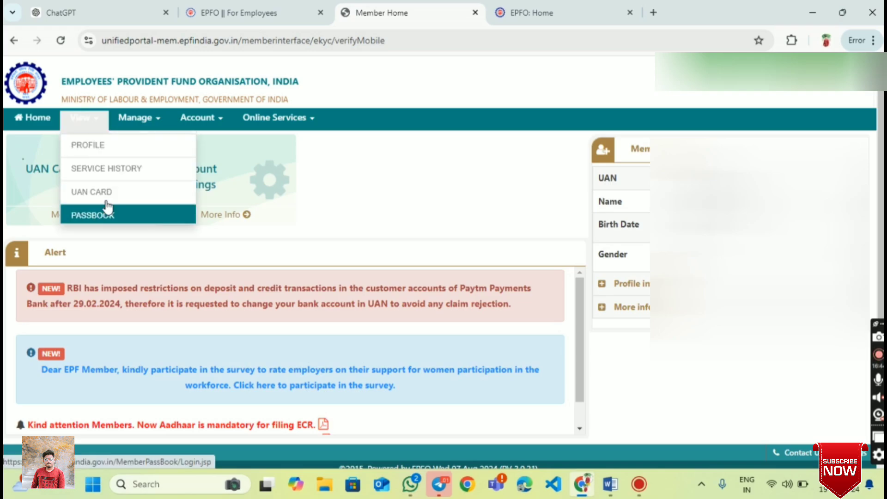
click(121, 214)
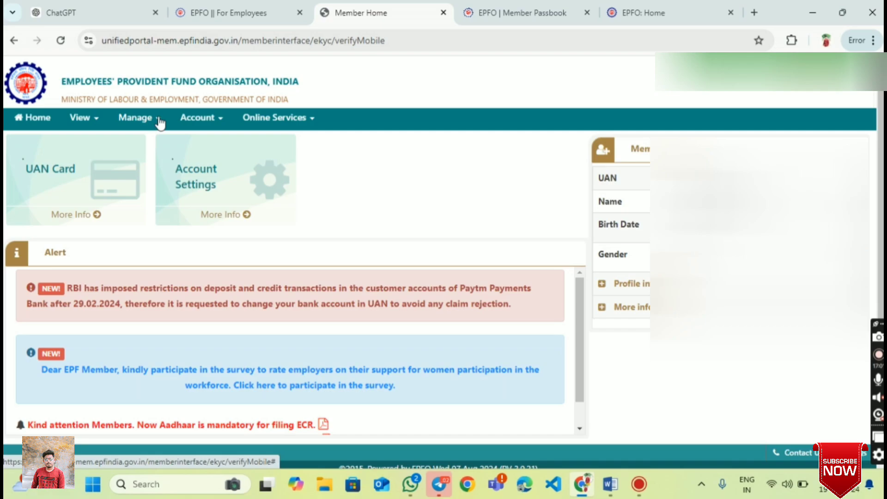
click(159, 119)
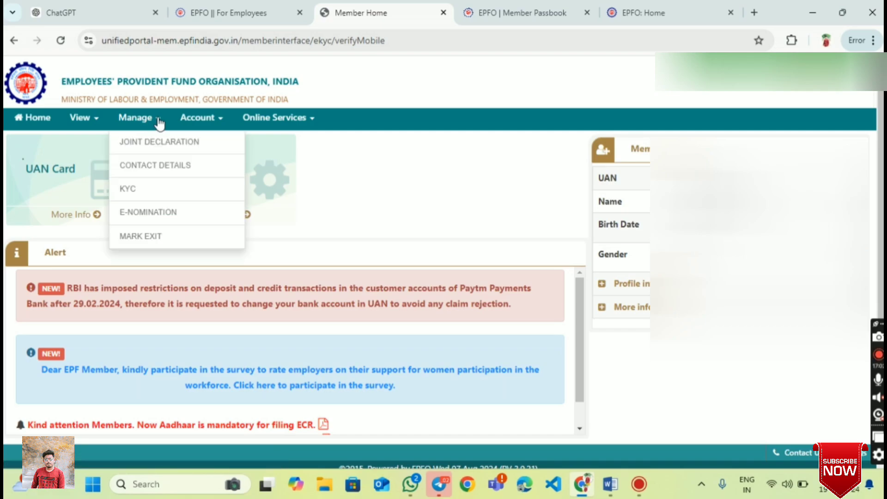
click(212, 121)
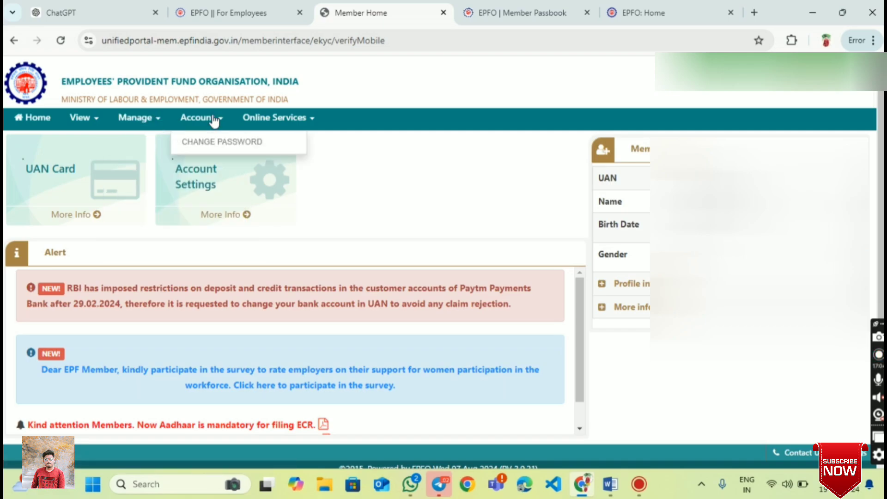
click(297, 117)
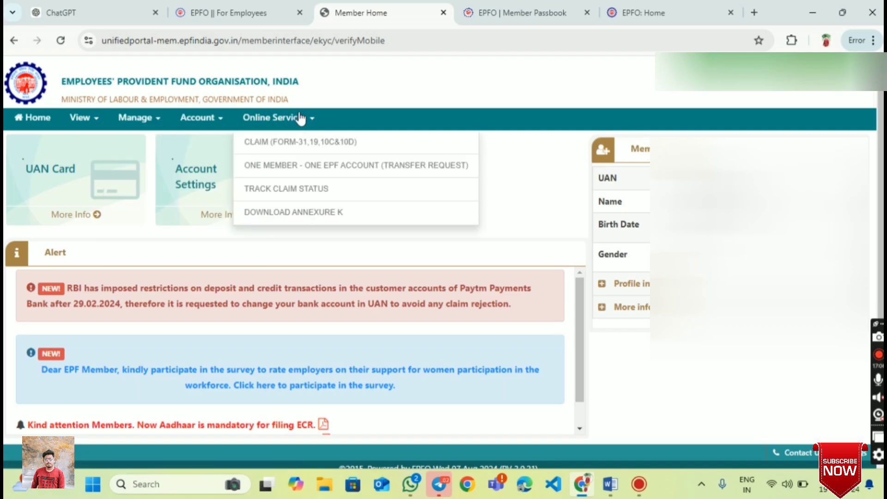
click(510, 351)
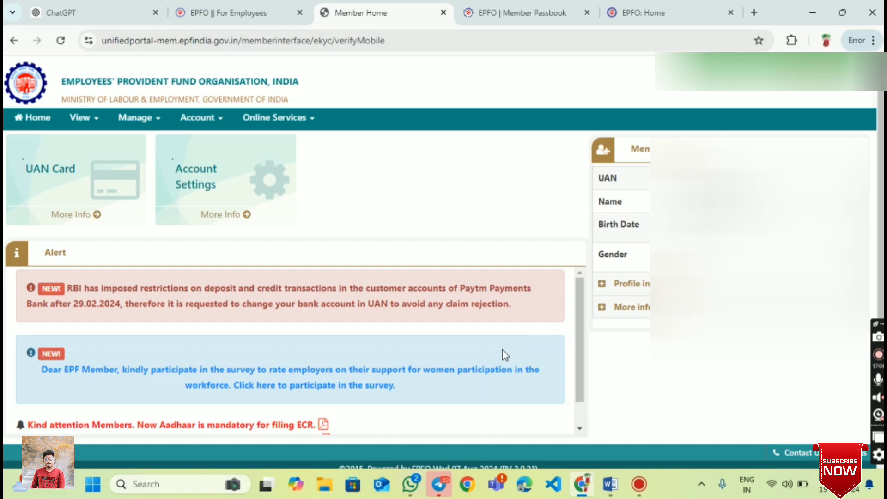